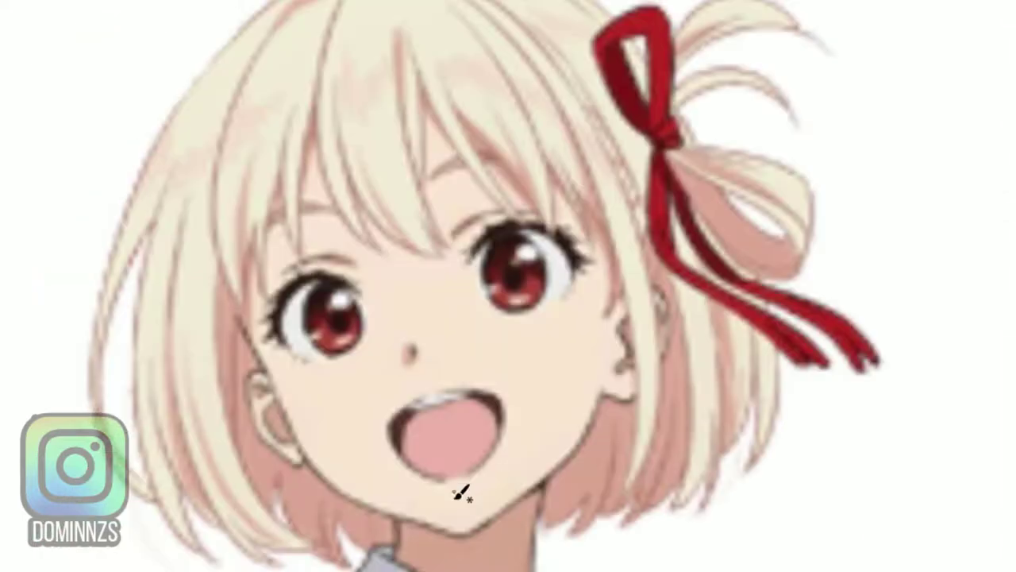
- Trace the reference face's vertical centre line and the contour of its right side in blue brush strokes
left_click_drag(462, 532, 380, 208)
left_click_drag(461, 530, 362, 92)
left_click_drag(431, 403, 370, 16)
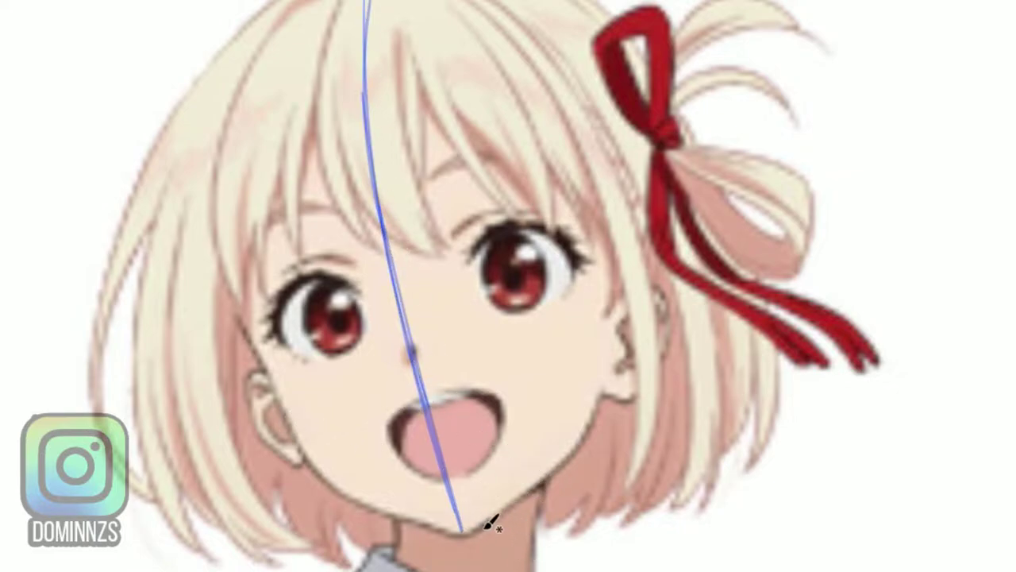
mouse_move(468, 534)
left_mouse_down()
mouse_move(551, 478)
mouse_move(595, 413)
mouse_move(601, 381)
mouse_move(612, 230)
mouse_move(603, 138)
mouse_move(556, 73)
left_mouse_up()
mouse_move(600, 144)
left_mouse_down()
mouse_move(531, 32)
mouse_move(514, 9)
left_mouse_up()
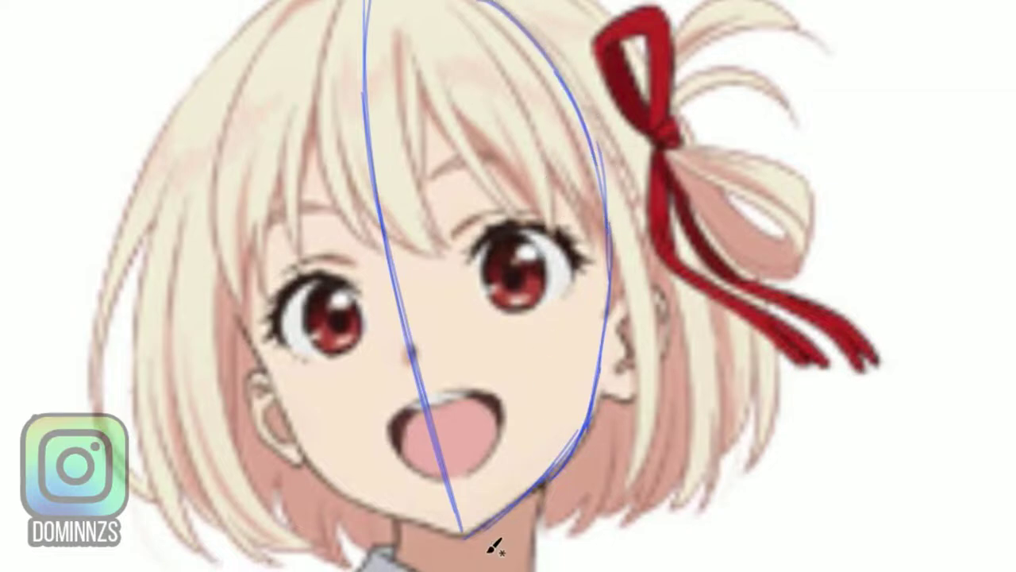
- Trace the left jawline of the reference face, from the chin tip out to the lower cheek
mouse_move(530, 492)
left_mouse_down()
mouse_move(464, 539)
mouse_move(450, 533)
left_mouse_up()
key("ctrl+z")
left_click_drag(402, 509, 445, 531)
left_click_drag(366, 508, 462, 539)
left_click_drag(332, 482, 378, 511)
left_click_drag(309, 472, 375, 509)
left_click_drag(300, 453, 378, 510)
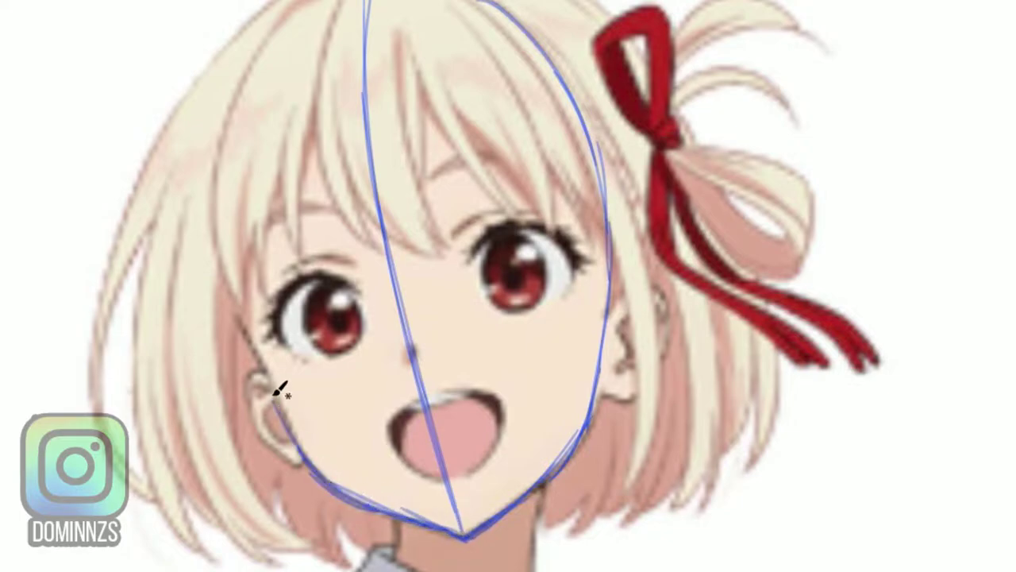
- Continue the face outline up the left cheek and around the side of the forehead
left_click_drag(274, 396, 339, 493)
left_click_drag(254, 347, 283, 422)
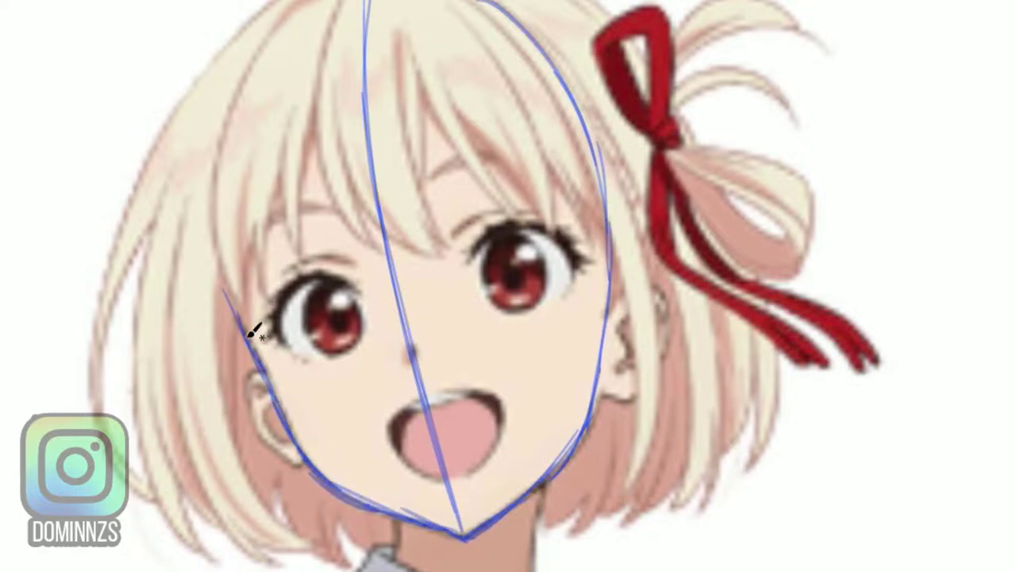
left_click_drag(242, 325, 213, 167)
mouse_move(225, 248)
left_mouse_down()
mouse_move(225, 154)
mouse_move(262, 58)
mouse_move(308, 10)
left_mouse_up()
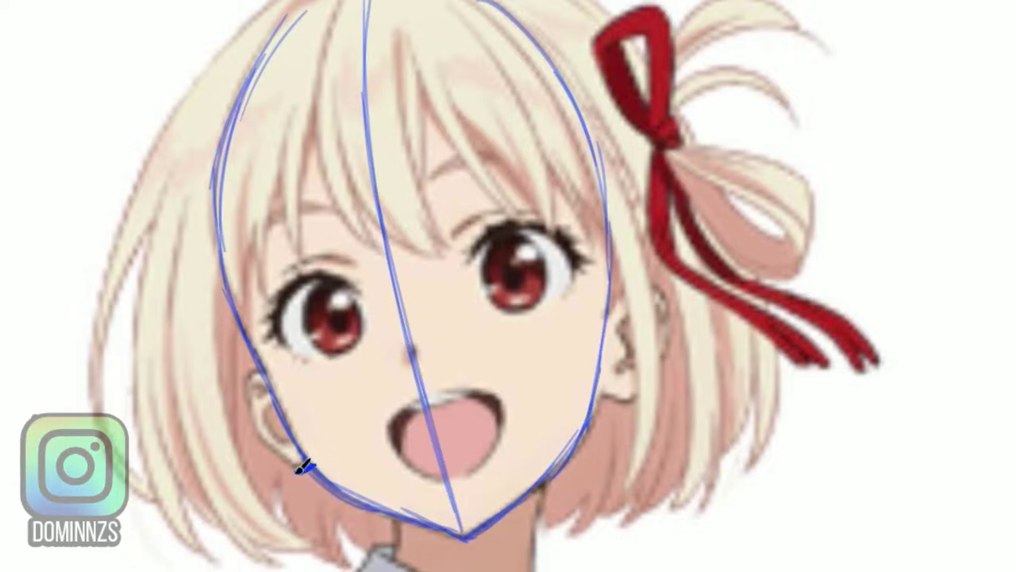
- Trace the outlines of both ears on the reference face
mouse_move(301, 468)
left_mouse_down()
mouse_move(251, 403)
mouse_move(252, 381)
mouse_move(284, 372)
left_mouse_up()
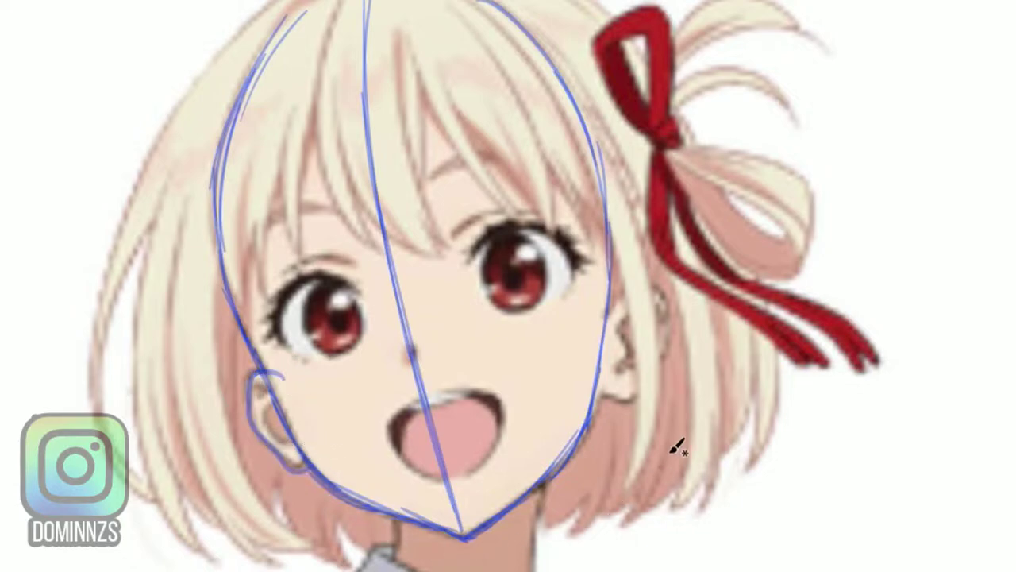
left_click_drag(594, 418, 619, 387)
left_click_drag(644, 398, 651, 388)
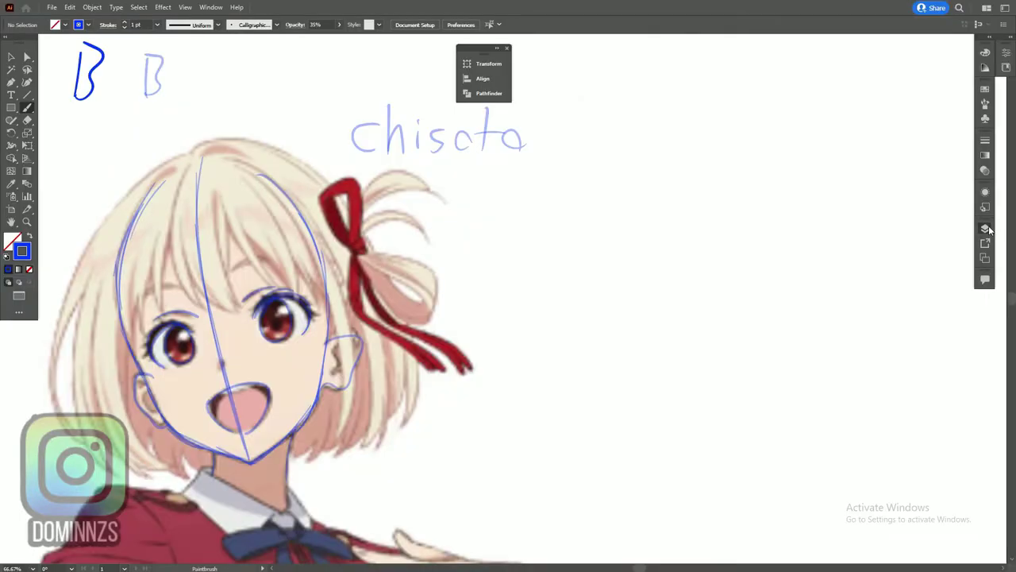
- Hide the reference image on Layer 1 to inspect the traced sketch alone, and show it again
left_click(985, 228)
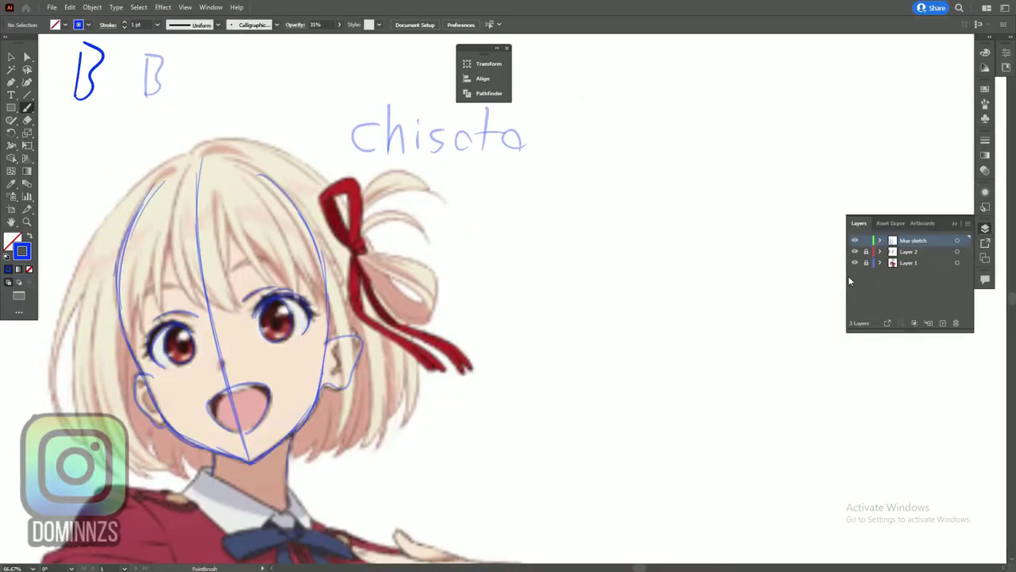
left_click(855, 262)
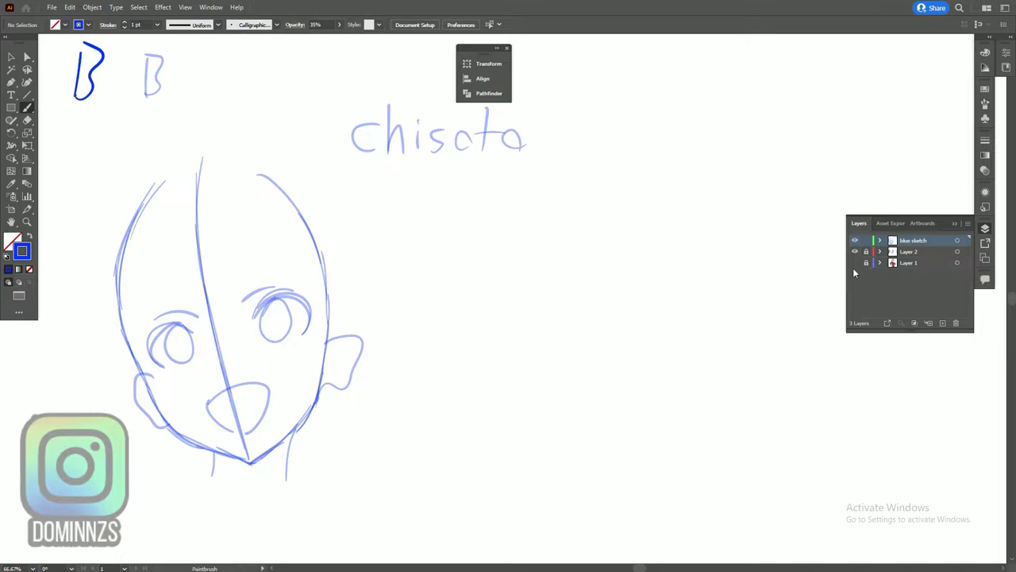
left_click(855, 263)
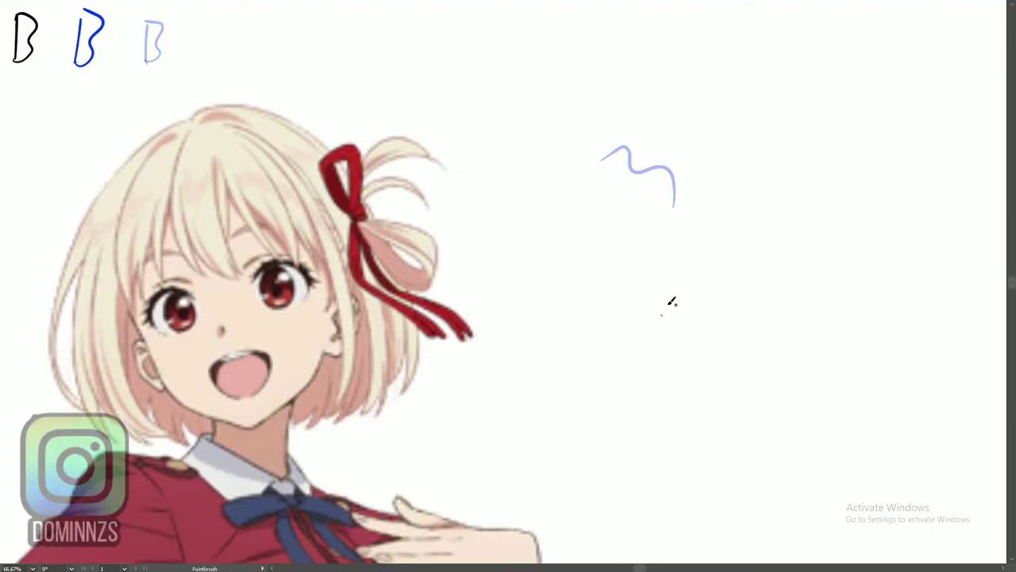
- Replace the test squiggle with a short vertical stroke, and place a guide circle for the head on the blank canvas beside the reference
key("ctrl+z")
left_click_drag(488, 109, 498, 183)
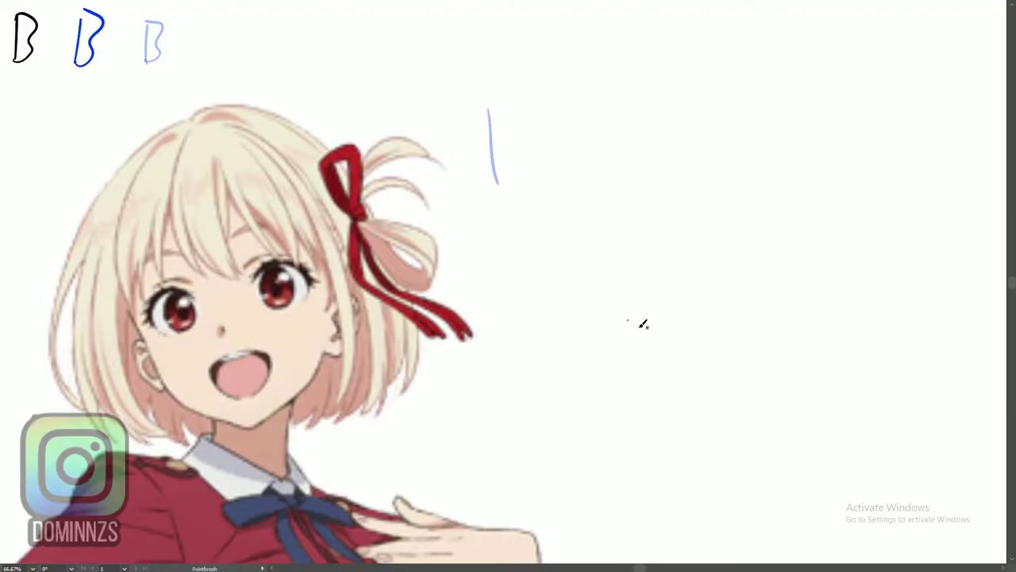
key("l")
left_click_drag(582, 302, 681, 199)
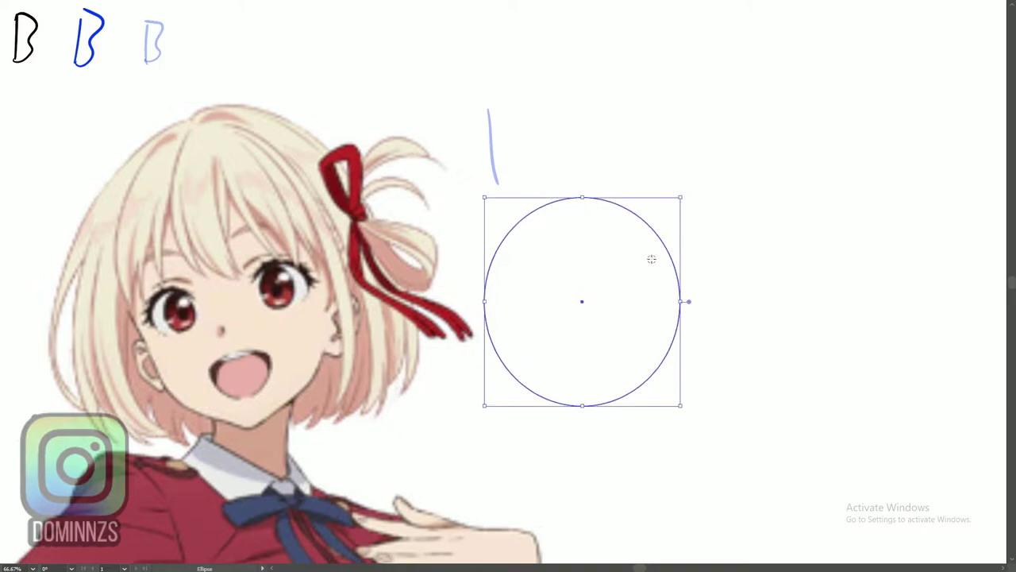
left_click_drag(578, 407, 663, 318)
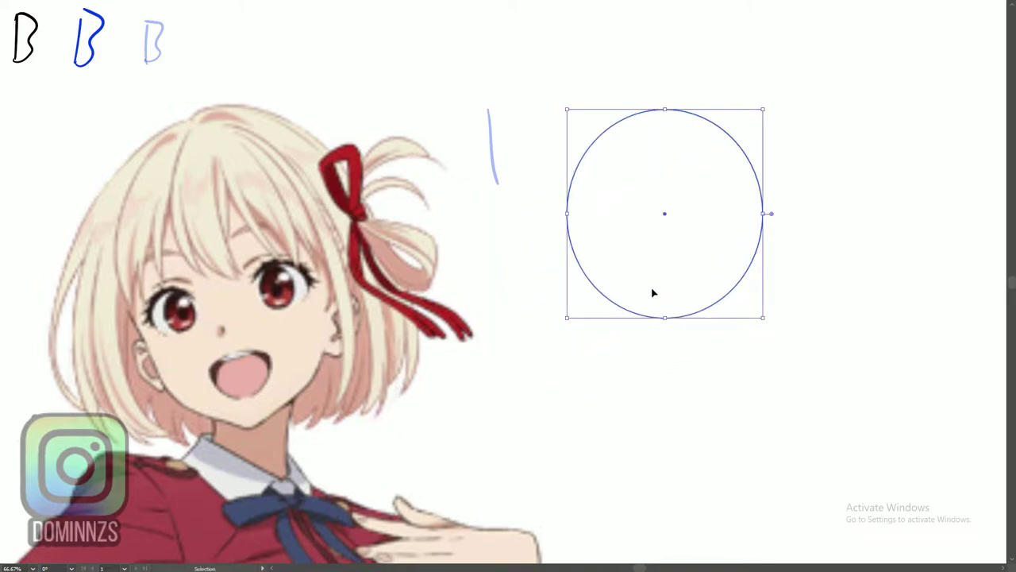
left_click(500, 174)
left_click(521, 199)
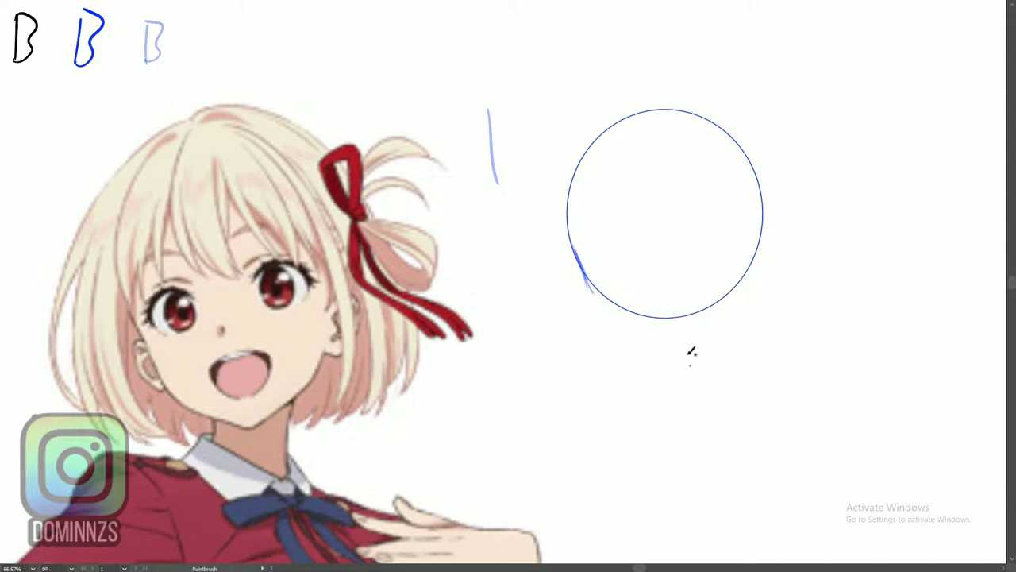
- Sketch a curved centre line through the guide circle and the left jawline down to the chin
left_click_drag(700, 379, 657, 181)
left_click_drag(687, 342, 653, 179)
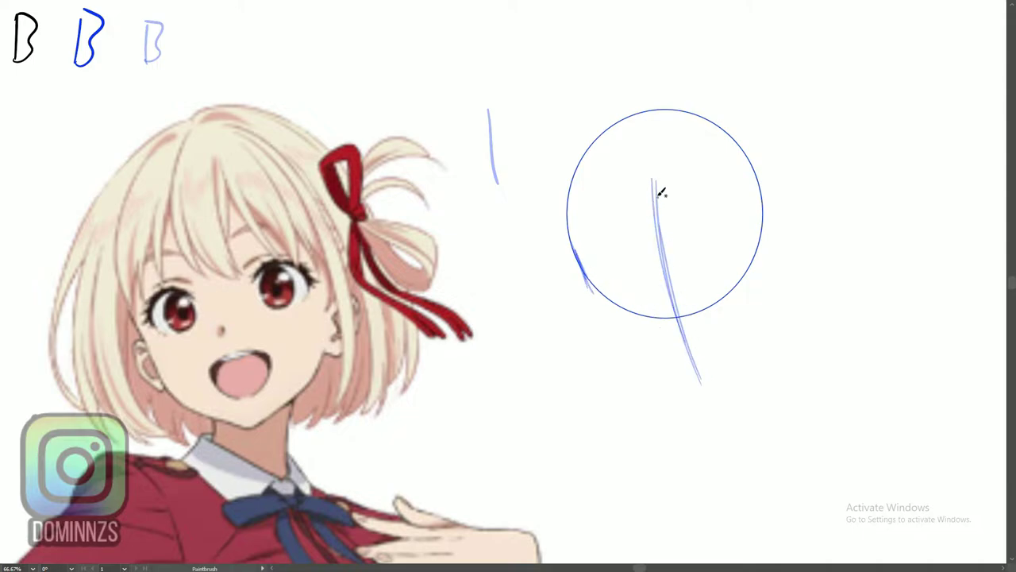
left_click_drag(658, 216, 685, 339)
left_click_drag(586, 271, 621, 316)
left_click_drag(603, 297, 687, 347)
left_click_drag(613, 314, 691, 349)
left_click_drag(578, 264, 608, 303)
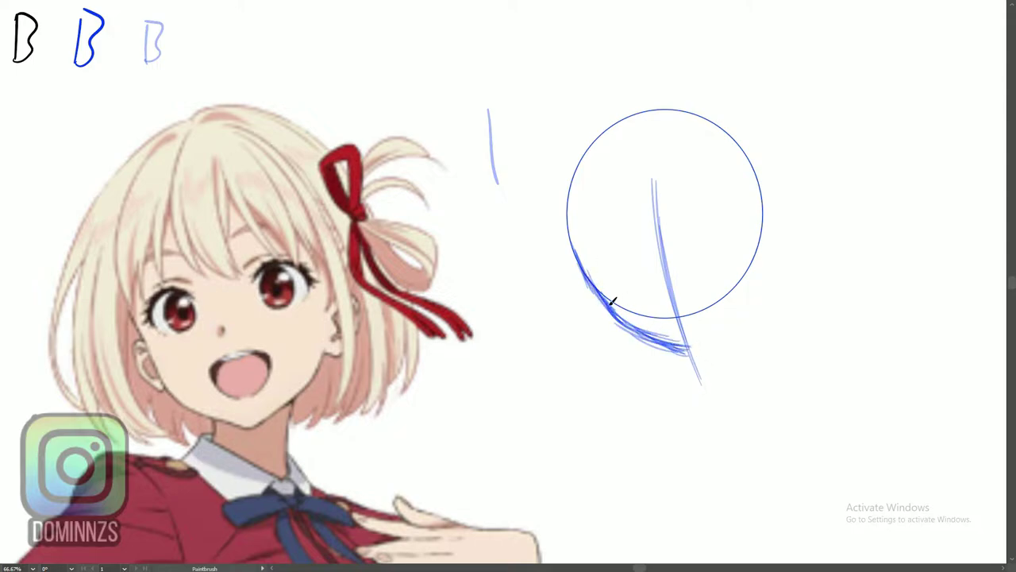
- Sketch the right jawline and build up both sides of the face along the guide circle
left_click_drag(566, 186, 595, 287)
left_click_drag(572, 176, 584, 278)
left_click_drag(692, 348, 730, 313)
mouse_move(699, 346)
left_mouse_down()
mouse_move(729, 314)
mouse_move(693, 345)
mouse_move(759, 266)
left_mouse_up()
left_click_drag(738, 310, 764, 235)
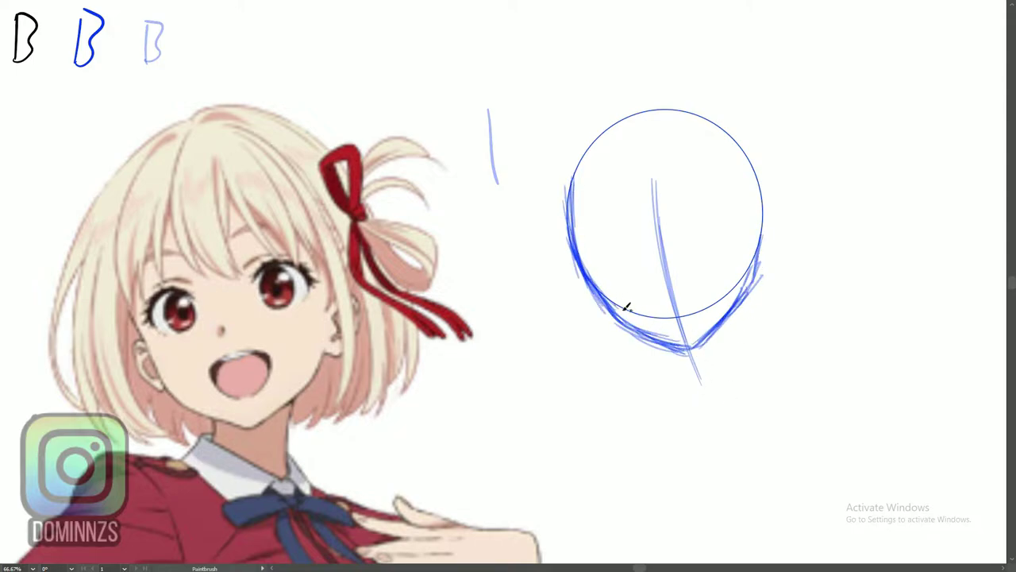
mouse_move(646, 327)
left_mouse_down()
mouse_move(588, 252)
mouse_move(587, 262)
mouse_move(564, 186)
left_mouse_up()
left_click_drag(572, 259, 584, 128)
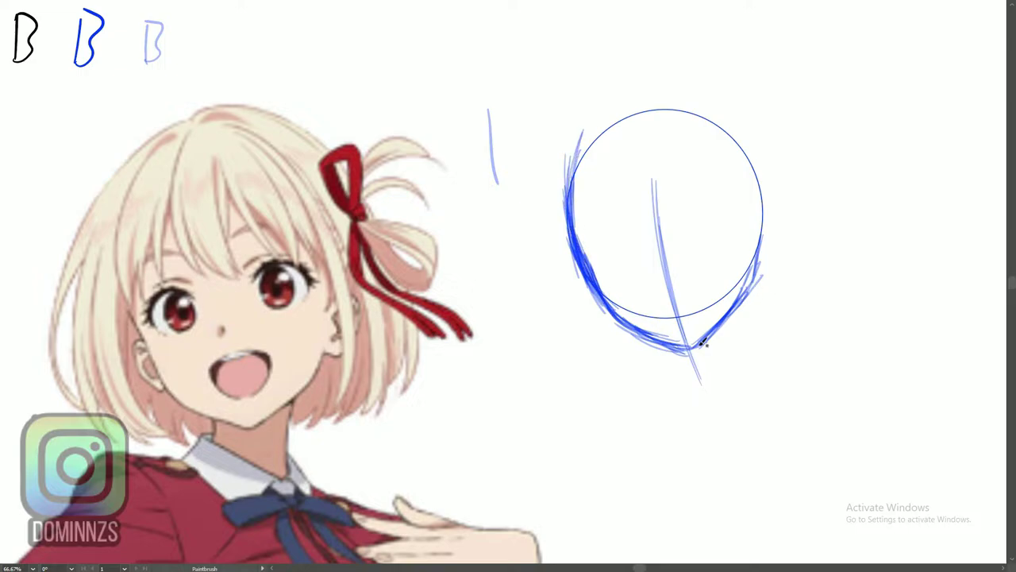
mouse_move(704, 343)
left_mouse_down()
mouse_move(760, 238)
mouse_move(726, 133)
left_mouse_up()
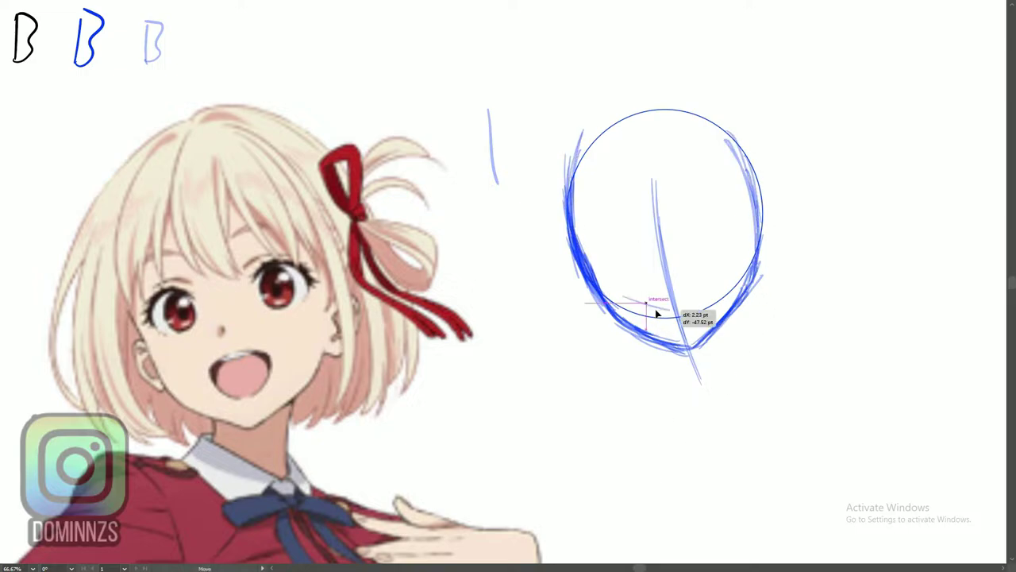
- Sketch the left ear, the small nose and the open mouth on the new head
left_click_drag(601, 309, 569, 249)
left_click_drag(580, 286, 568, 243)
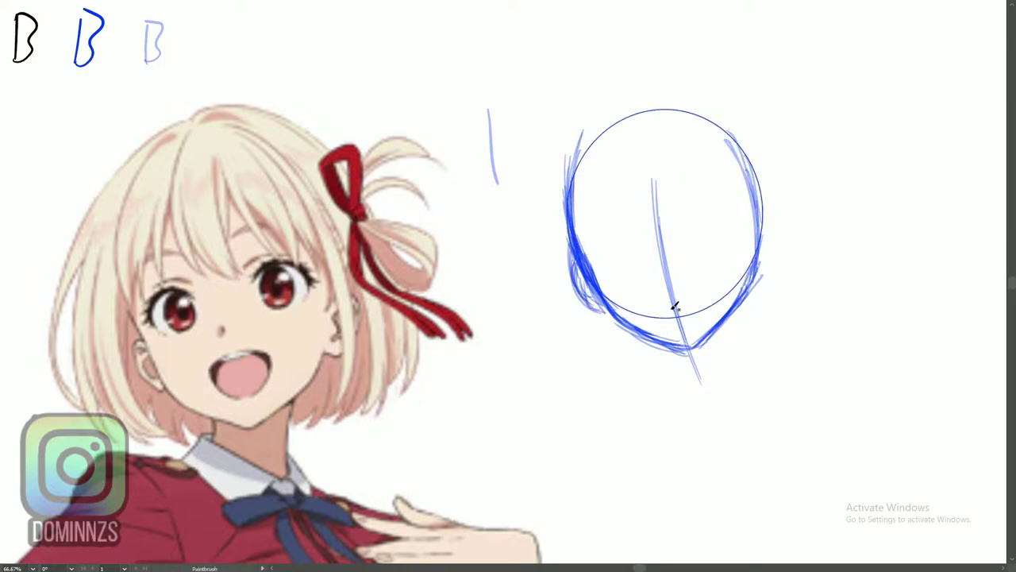
mouse_move(694, 278)
left_mouse_down()
mouse_move(667, 286)
mouse_move(665, 312)
mouse_move(701, 304)
mouse_move(664, 310)
mouse_move(667, 285)
left_mouse_up()
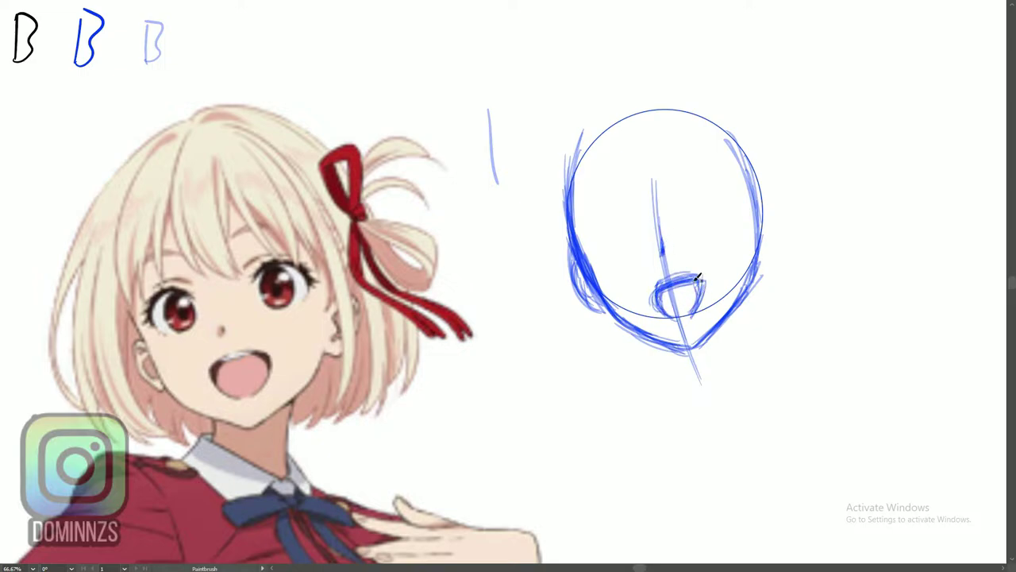
- Delete the centre guide line from the face sketch
left_click(758, 252, "ctrl")
left_click(776, 447)
left_click(696, 370, "ctrl")
key("Delete")
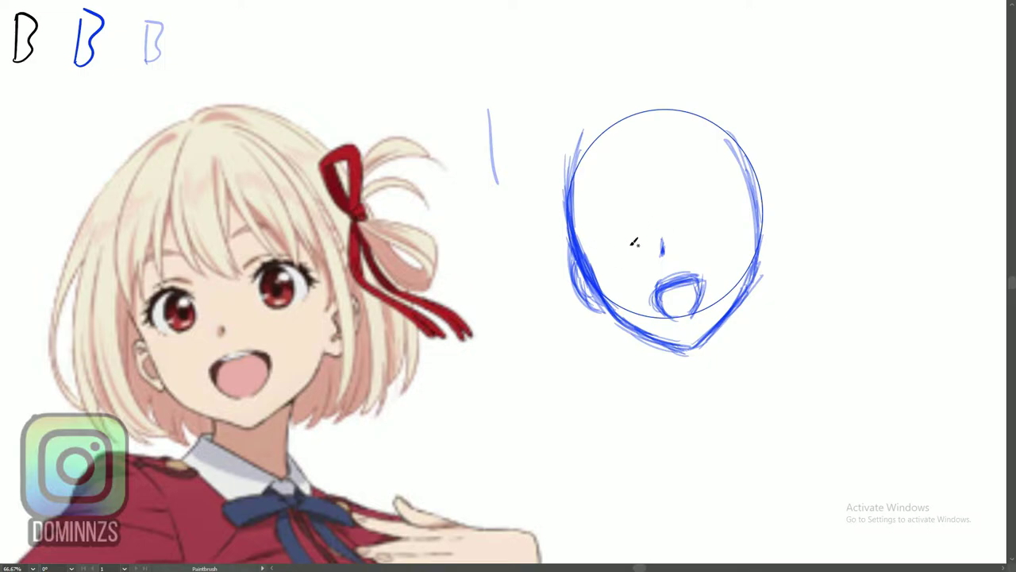
- Sketch the left eye with its round iris and curved outer outline
left_click_drag(604, 234, 616, 256)
mouse_move(601, 222)
left_mouse_down()
mouse_move(637, 248)
mouse_move(627, 247)
left_mouse_up()
key("v")
mouse_move(589, 200)
left_mouse_down()
mouse_move(646, 259)
mouse_move(628, 257)
mouse_move(636, 250)
left_mouse_up()
left_click(667, 197)
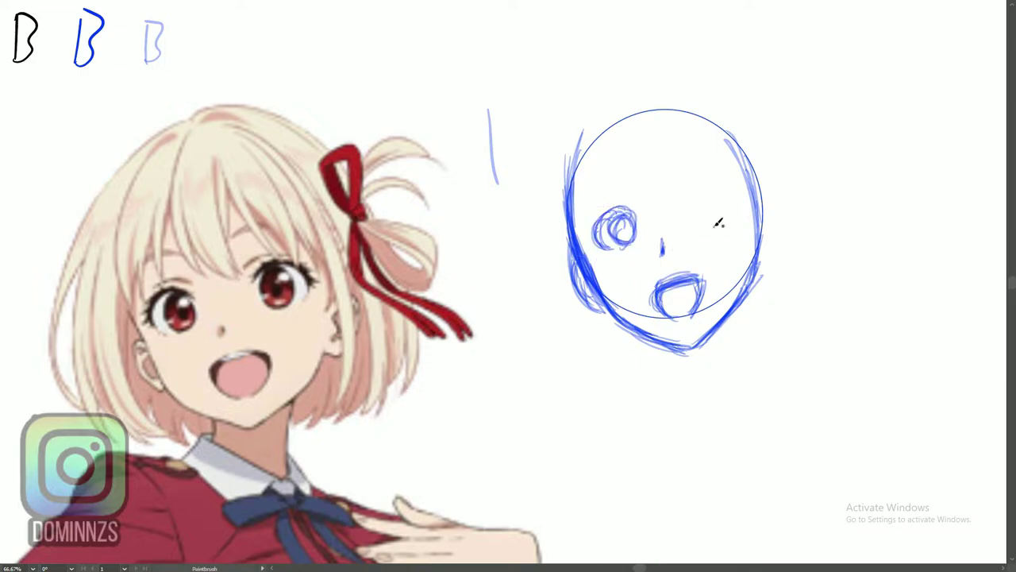
- Sketch the right eye with its lashes, extend the left face edge, and add upper eyelid creases over both eyes
mouse_move(719, 223)
left_mouse_down()
mouse_move(699, 190)
mouse_move(734, 208)
left_mouse_up()
left_click_drag(711, 232, 722, 231)
mouse_move(700, 193)
left_mouse_down()
mouse_move(744, 215)
mouse_move(717, 206)
left_mouse_up()
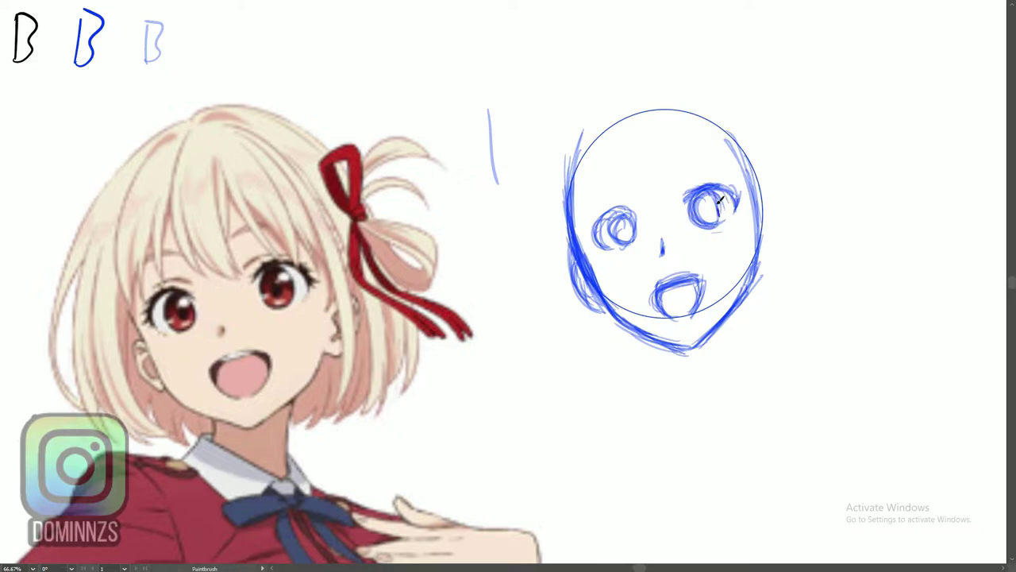
mouse_move(615, 216)
left_mouse_down()
mouse_move(634, 235)
mouse_move(565, 125)
left_mouse_up()
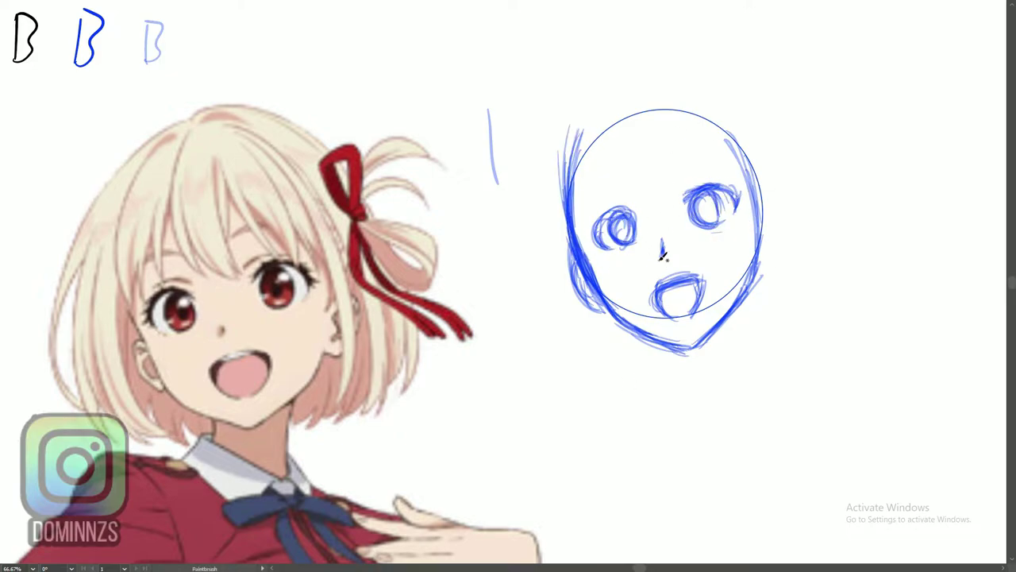
left_click_drag(682, 190, 721, 183)
left_click_drag(593, 211, 631, 198)
- Shift the left eye and the right eye slightly downward on the face
key("v")
left_click_drag(638, 260, 599, 202)
left_click_drag(625, 237, 625, 243)
left_click_drag(721, 240, 689, 182)
left_click_drag(718, 226, 718, 231)
- Sketch both eyebrows above the eyes and the neck lines below the jaw
key("b")
left_click_drag(679, 165, 731, 160)
left_click_drag(578, 198, 630, 168)
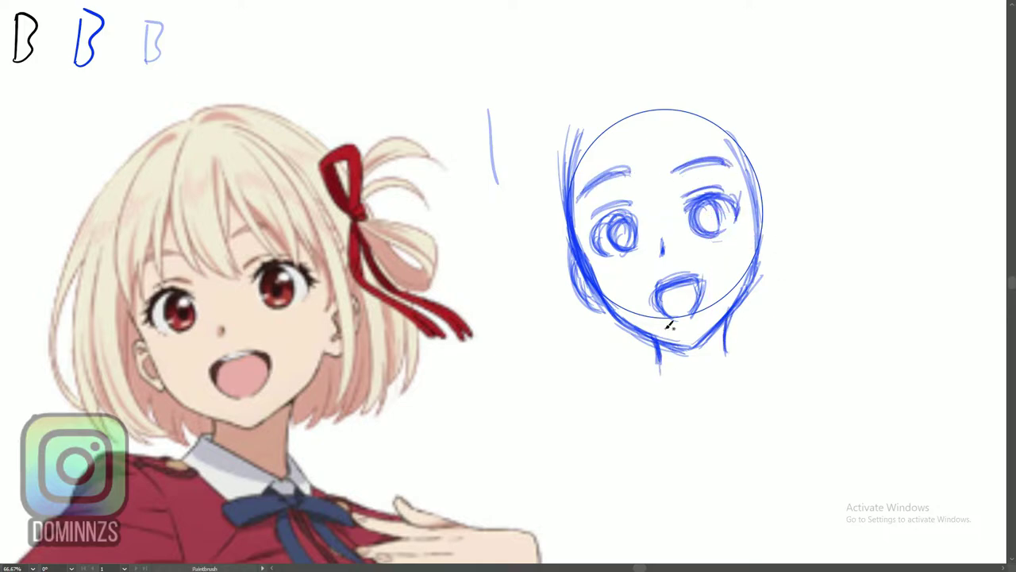
- Delete the guide circle from the head sketch
key("v")
left_click(643, 316)
key("Delete")
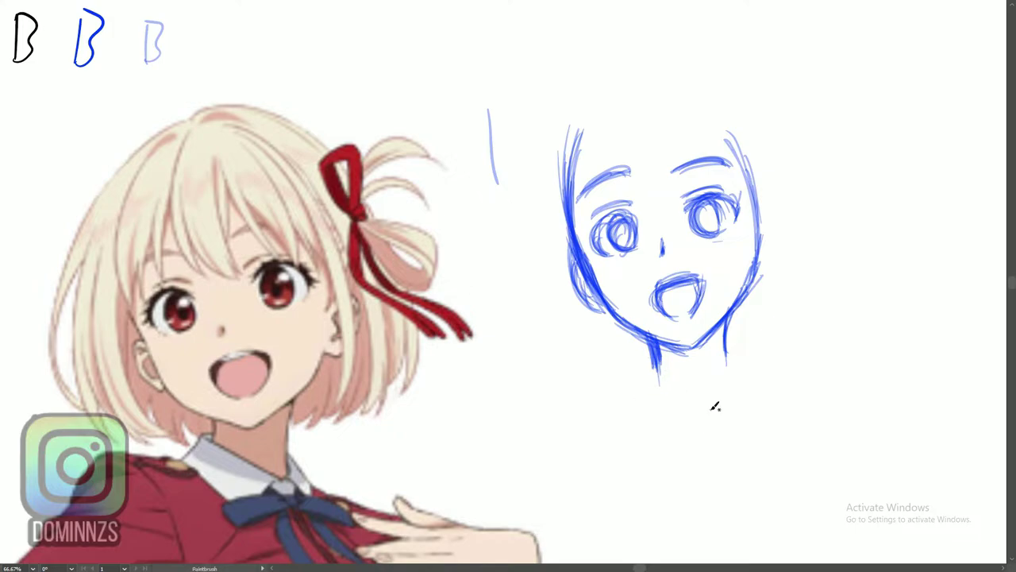
- Enlarge the freehand head sketch, overlay it on the blue sketch layer with Layer 1 hidden for comparison, and undo the move
key("f")
left_click(855, 274)
left_click(855, 252)
key("v")
mouse_move(561, 458)
left_mouse_down()
mouse_move(725, 215)
mouse_move(782, 182)
left_mouse_up()
left_click_drag(597, 436, 567, 492)
left_click_drag(686, 434, 273, 474)
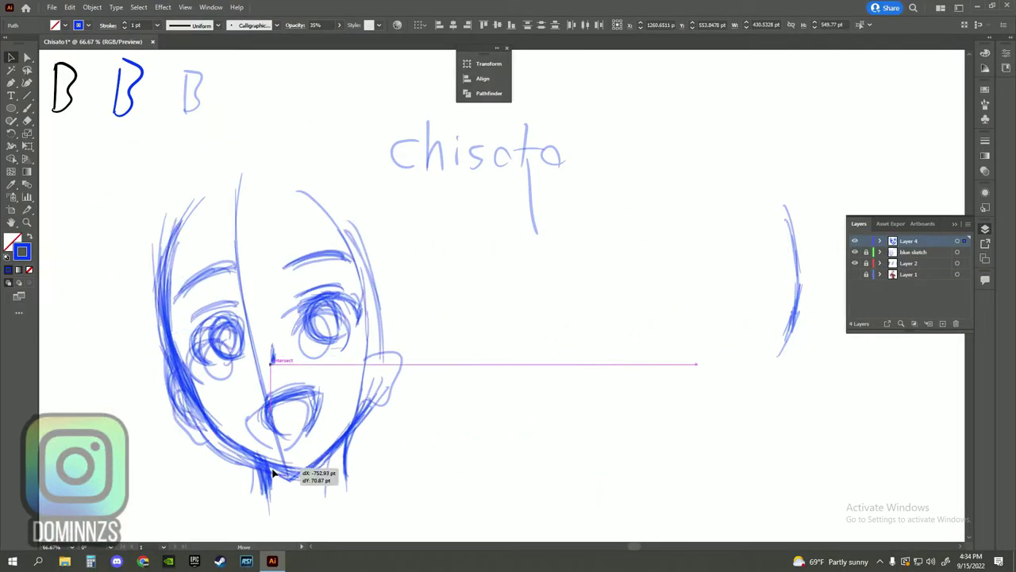
key("ctrl+z")
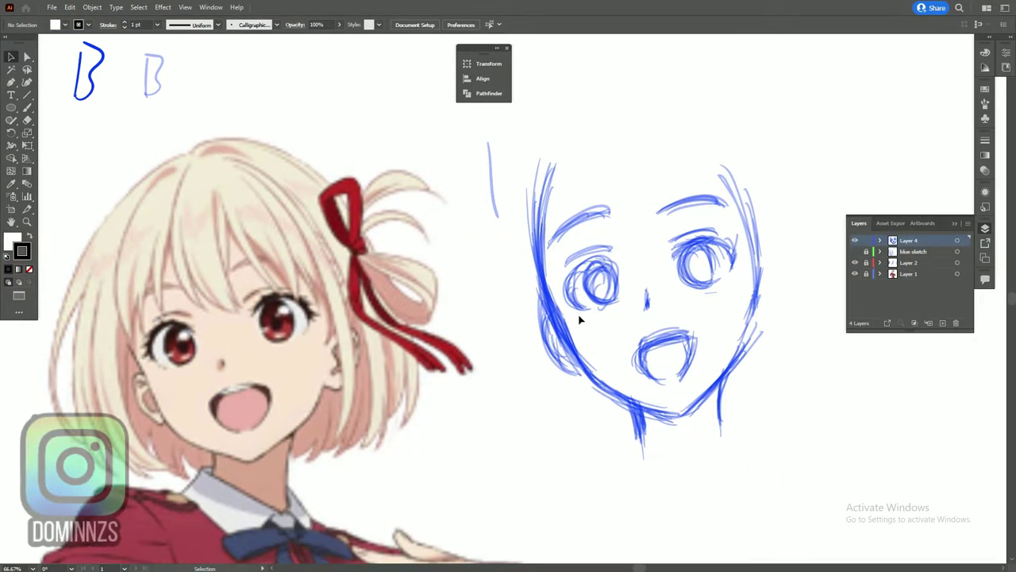
- Nudge the facial features into better positions and raise the left eyebrow slightly
mouse_move(654, 148)
left_mouse_down()
mouse_move(606, 246)
mouse_move(738, 309)
mouse_move(704, 293)
left_mouse_up()
left_click_drag(594, 232, 597, 237)
left_click_drag(698, 207, 702, 211)
left_click(600, 237)
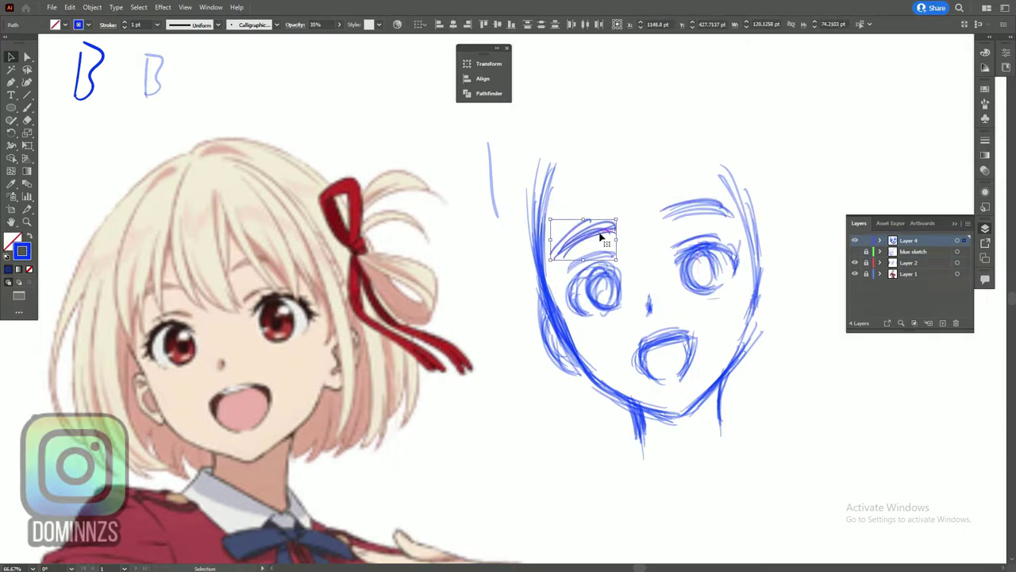
left_click_drag(601, 237, 606, 217)
left_click(626, 229)
- Sketch the hair strands along the left side of the forehead and temple
key("b")
left_click_drag(545, 283, 569, 117)
mouse_move(540, 266)
left_mouse_down()
mouse_move(548, 119)
mouse_move(562, 191)
left_mouse_up()
left_click_drag(542, 252, 567, 190)
left_click_drag(560, 252, 587, 176)
left_click_drag(545, 268, 568, 186)
mouse_move(615, 266)
left_mouse_down()
mouse_move(586, 315)
mouse_move(567, 195)
left_mouse_up()
left_click_drag(550, 286, 566, 196)
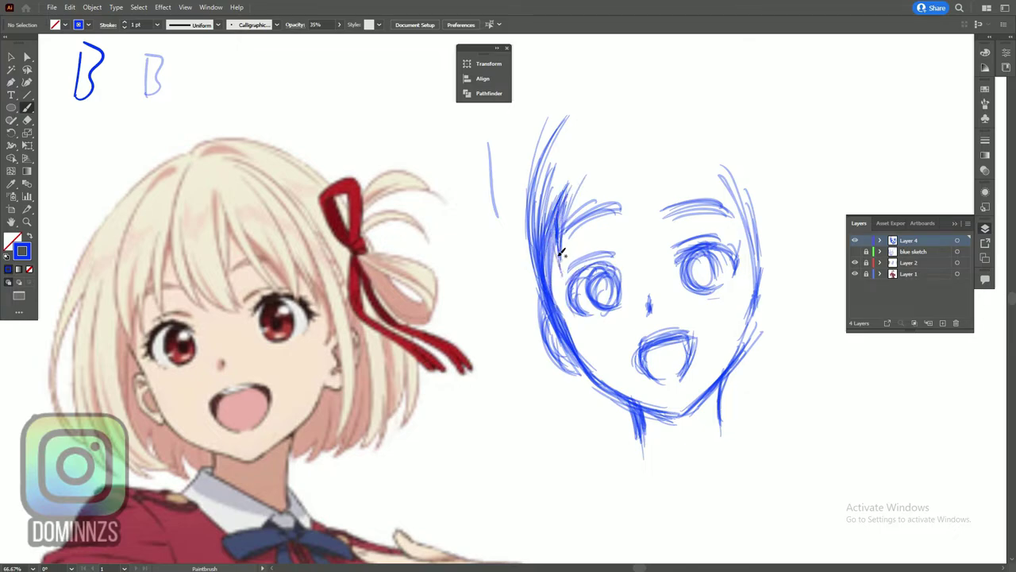
- Sketch the pointed bangs from the left eyebrow to the middle of the forehead
left_click_drag(562, 265, 586, 192)
left_click_drag(568, 237, 607, 150)
left_click_drag(593, 242, 608, 173)
left_click_drag(608, 149, 638, 231)
left_click_drag(631, 89, 648, 247)
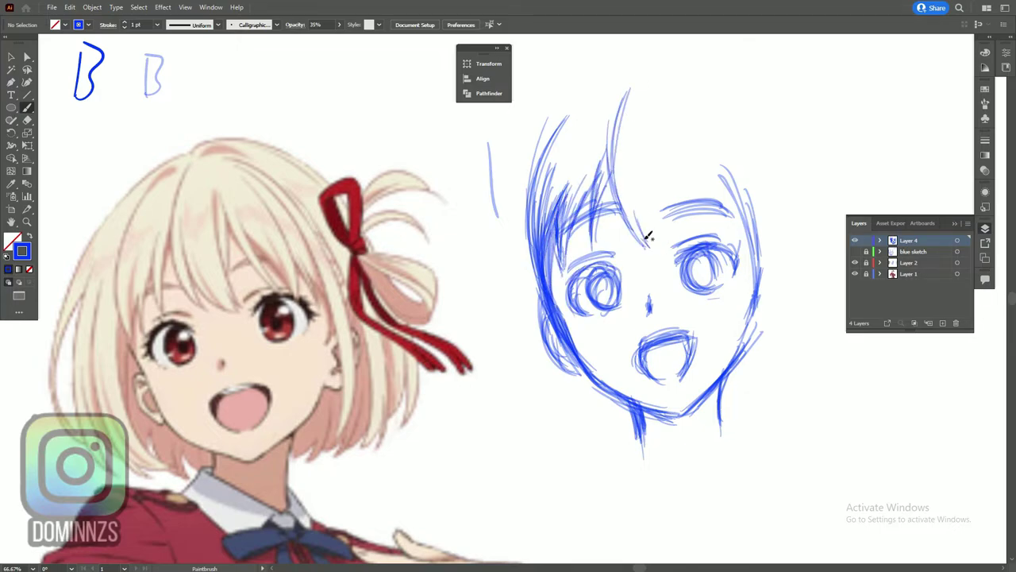
left_click_drag(640, 149, 649, 241)
left_click_drag(666, 110, 656, 238)
left_click_drag(681, 132, 661, 208)
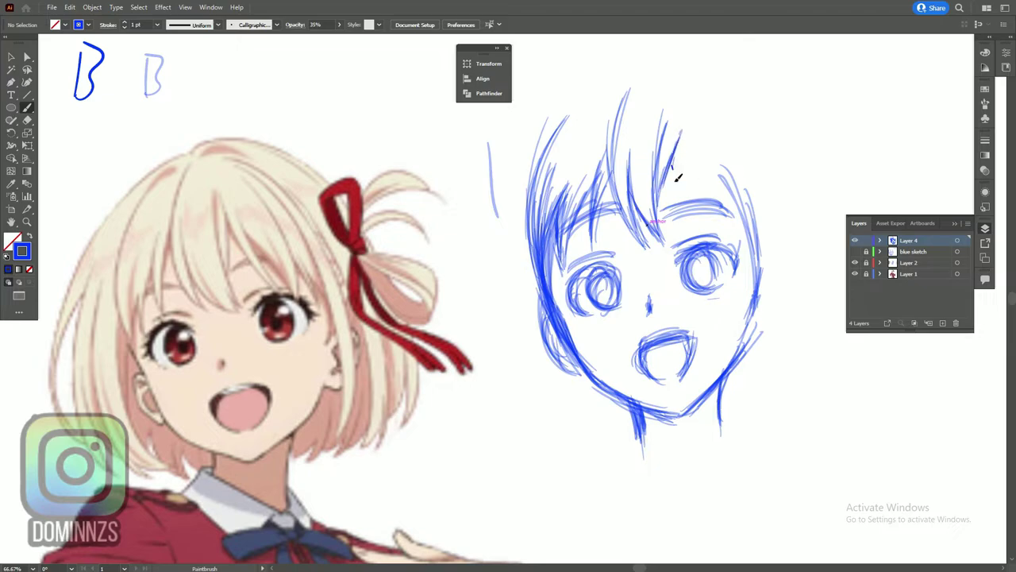
- Sketch the bangs over the right eyebrow and the strands down the right temple
left_click_drag(682, 111, 668, 199)
mouse_move(684, 159)
left_mouse_down()
mouse_move(718, 255)
mouse_move(702, 227)
left_mouse_up()
left_click_drag(716, 183, 729, 254)
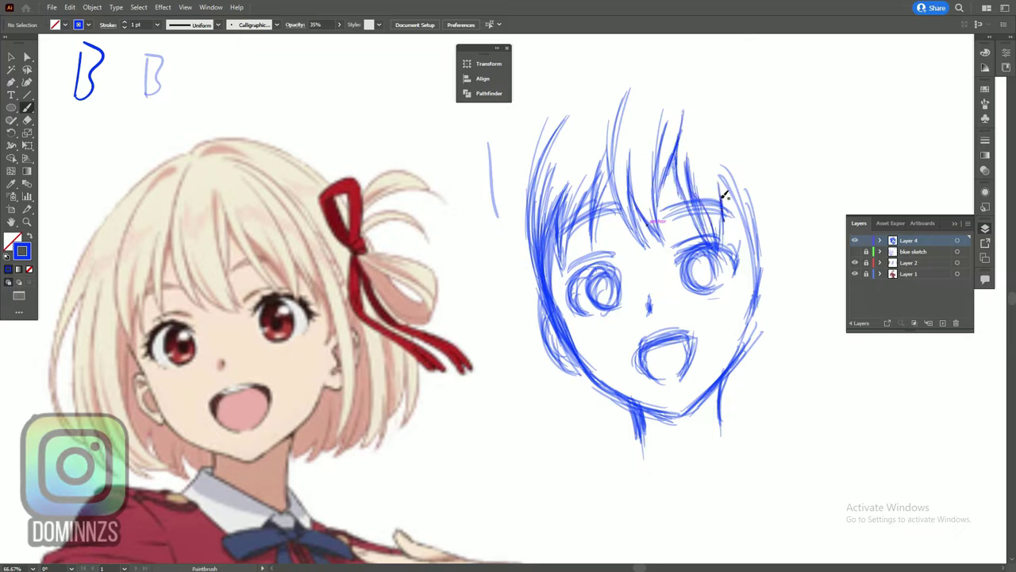
left_click_drag(699, 117, 729, 220)
left_click_drag(696, 103, 731, 223)
left_click_drag(739, 260, 737, 167)
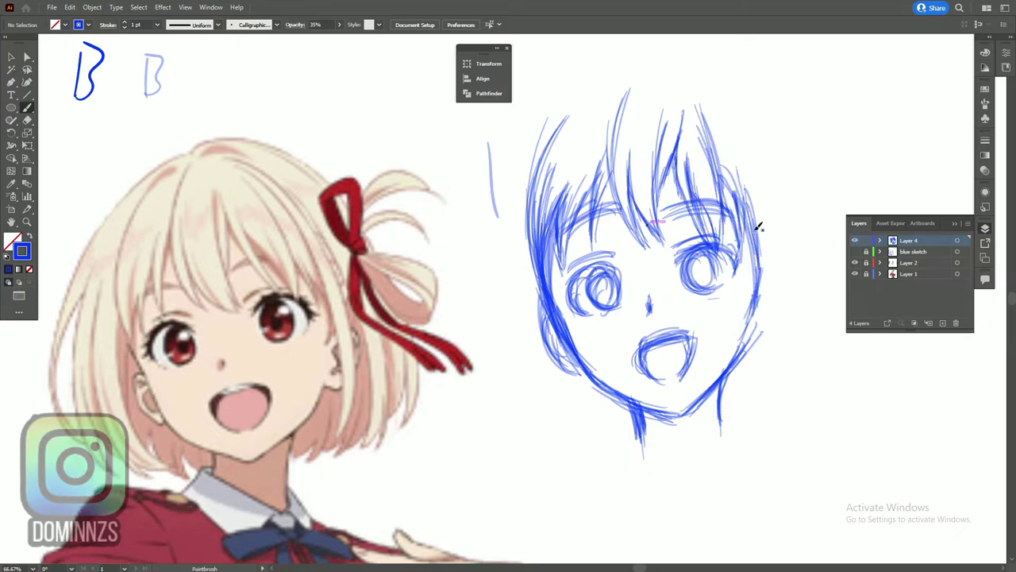
- Sketch the hair contour from the right temple up to the crown and thin out the strands beside the left temple
left_click_drag(749, 225, 671, 75)
left_click_drag(629, 223, 612, 89)
key("v")
key("Delete")
mouse_move(572, 208)
left_mouse_down()
mouse_move(548, 295)
mouse_move(560, 283)
left_mouse_up()
key("b")
left_click_drag(560, 281, 591, 180)
- Sketch the shirt collar around the base of the neck
mouse_move(639, 433)
left_mouse_down()
mouse_move(607, 465)
mouse_move(697, 487)
left_mouse_up()
left_click_drag(635, 445, 711, 466)
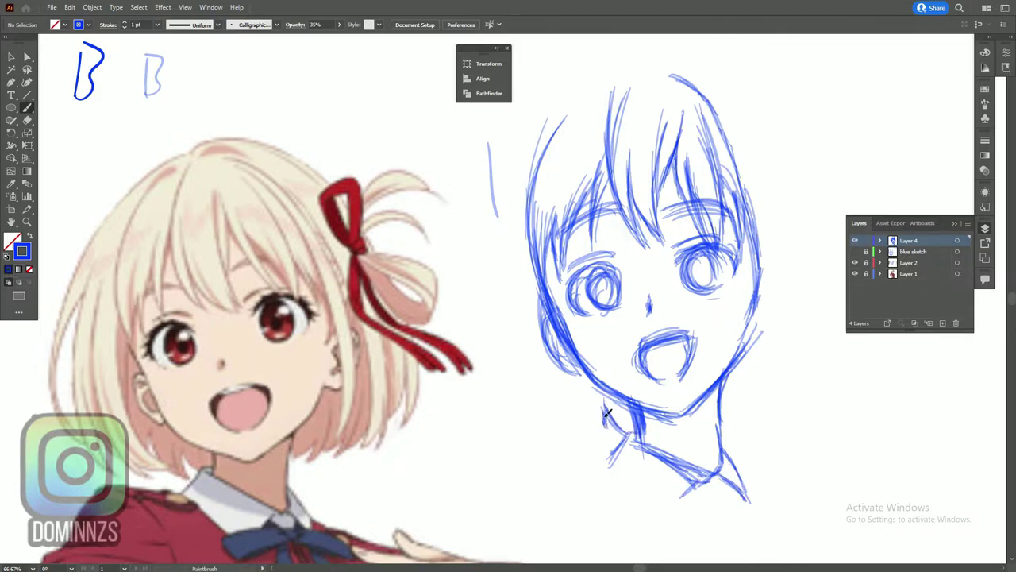
- Sketch the outer hair mass on the left side, from the tips at the neck up to the crown
mouse_move(606, 413)
left_mouse_down()
mouse_move(559, 396)
mouse_move(538, 357)
mouse_move(600, 413)
mouse_move(499, 324)
mouse_move(501, 222)
left_mouse_up()
mouse_move(519, 391)
left_mouse_down()
mouse_move(489, 297)
mouse_move(526, 385)
mouse_move(501, 327)
left_mouse_up()
key("ctrl+z")
mouse_move(515, 401)
left_mouse_down()
mouse_move(492, 323)
mouse_move(490, 189)
left_mouse_up()
left_click_drag(489, 295, 512, 167)
mouse_move(490, 246)
left_mouse_down()
mouse_move(498, 147)
mouse_move(472, 238)
mouse_move(503, 153)
mouse_move(619, 63)
left_mouse_up()
left_click_drag(537, 413, 481, 219)
left_click_drag(512, 362, 463, 222)
left_click_drag(504, 156, 446, 260)
left_click_drag(497, 354, 453, 205)
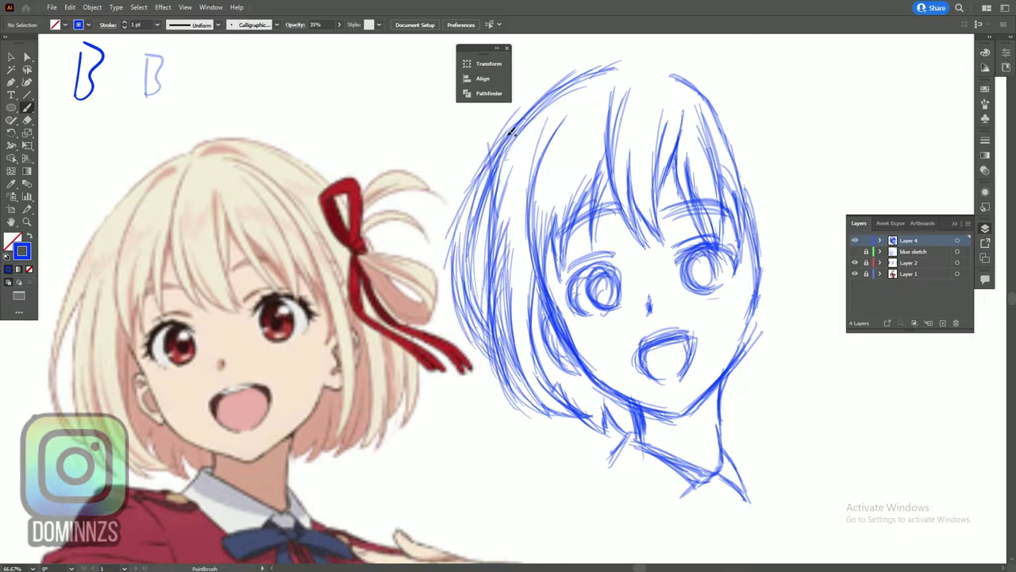
- Reinforce the left hair contour and sketch the inner parting line from the left temple up to the crown
left_click_drag(507, 144, 453, 246)
left_click_drag(453, 247, 493, 357)
mouse_move(583, 410)
left_mouse_down()
mouse_move(502, 354)
mouse_move(506, 346)
left_mouse_up()
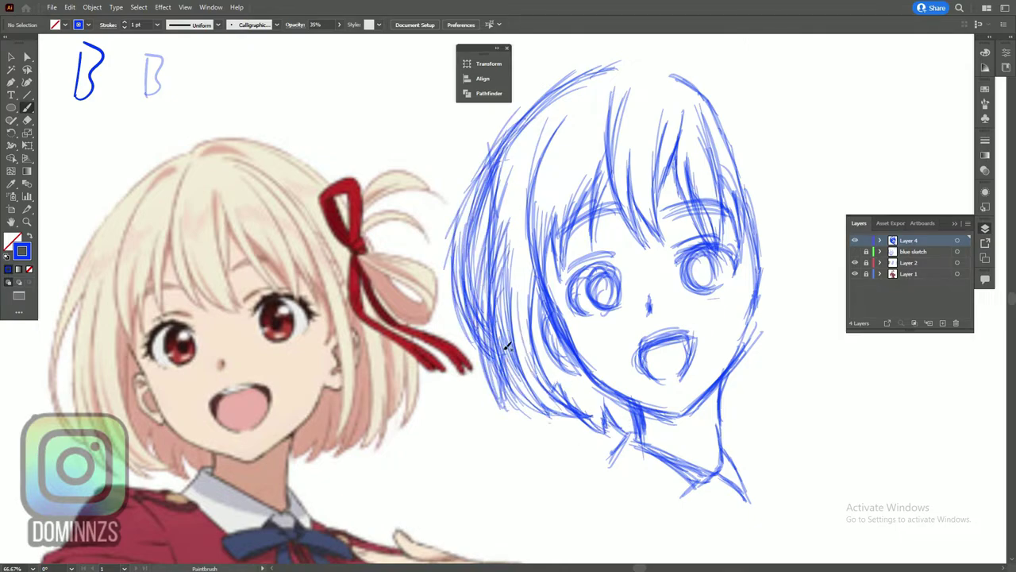
left_click_drag(546, 274, 581, 87)
left_click_drag(530, 166, 615, 80)
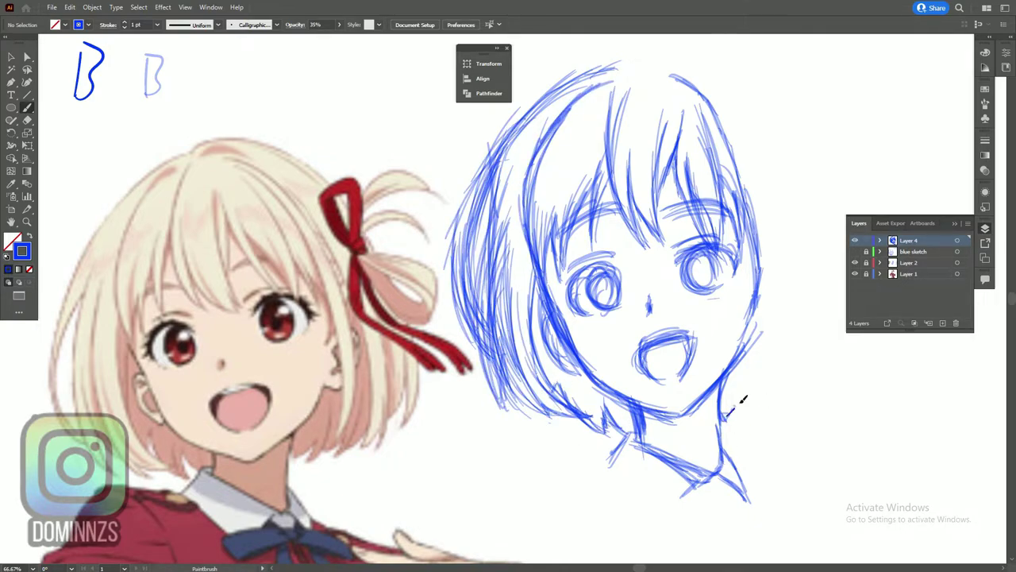
- Sketch the hair tips beside the right side of the neck and strengthen the right jawline
left_click_drag(731, 422, 762, 362)
left_click_drag(751, 398, 763, 338)
mouse_move(683, 416)
left_mouse_down()
mouse_move(732, 376)
mouse_move(753, 335)
left_mouse_up()
left_click_drag(726, 385, 754, 306)
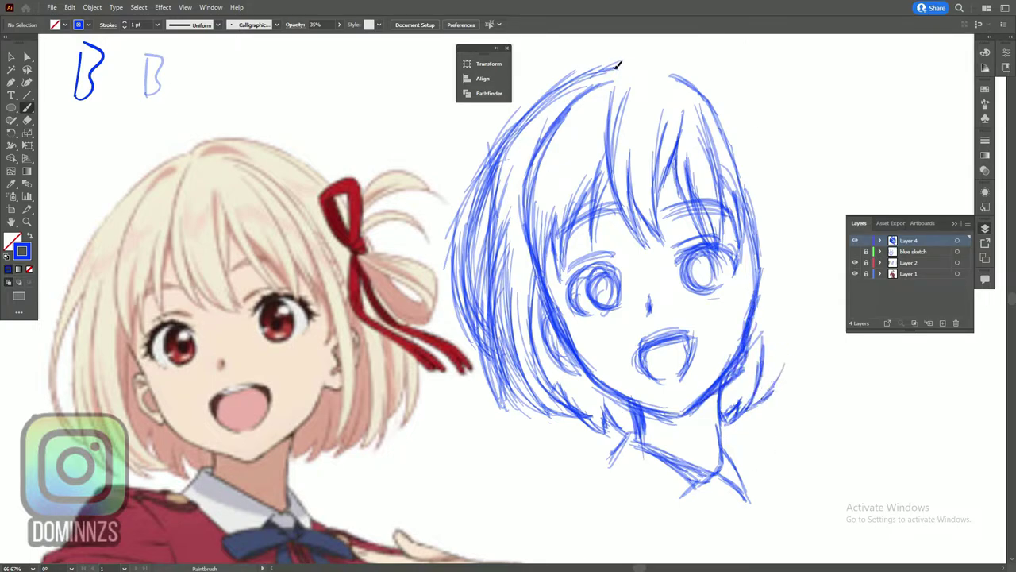
- Sketch a new strand from the crown into the middle bangs and delete the old strand lines it replaces
mouse_move(609, 92)
left_mouse_down()
mouse_move(640, 244)
mouse_move(624, 224)
left_mouse_up()
left_click_drag(629, 148, 636, 241)
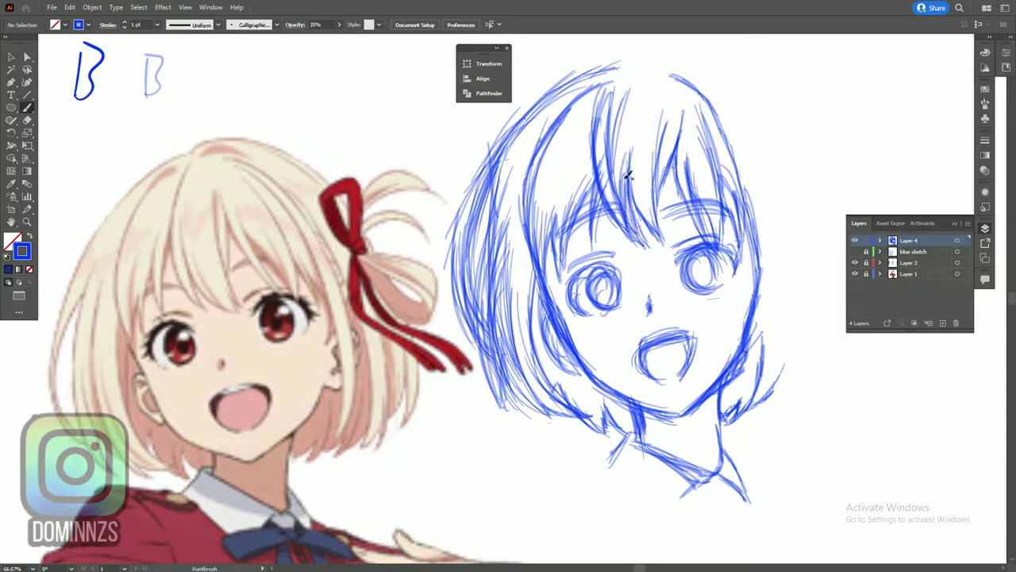
key("v")
left_click_drag(607, 171, 645, 239)
key("Delete")
key("Delete")
- Redraw the pointed middle bangs between the eyebrows with denser, cleaner strokes
mouse_move(645, 187)
left_mouse_down()
mouse_move(658, 252)
mouse_move(599, 154)
left_mouse_up()
left_click_drag(633, 235, 594, 100)
left_click_drag(623, 225, 596, 157)
mouse_move(594, 202)
left_mouse_down()
mouse_move(603, 103)
mouse_move(618, 231)
left_mouse_up()
mouse_move(607, 163)
left_mouse_down()
mouse_move(660, 247)
mouse_move(667, 116)
mouse_move(652, 203)
left_mouse_up()
left_click_drag(662, 192, 681, 128)
left_click_drag(693, 243, 671, 170)
left_click_drag(690, 238, 683, 199)
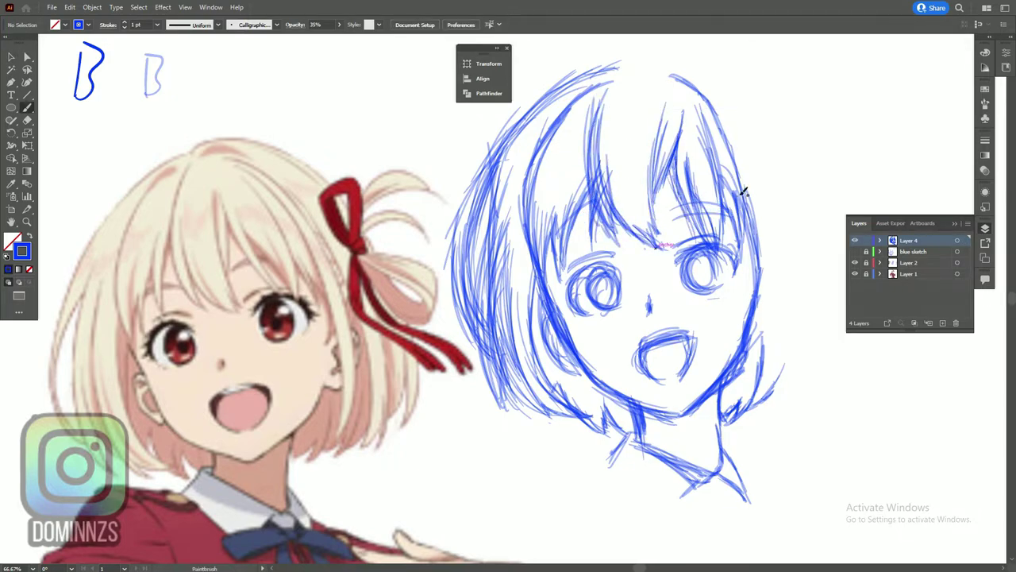
- Sketch the long strands framing the right side of the face, from the crown down to the jaw
left_click_drag(756, 297, 751, 218)
left_click_drag(760, 238, 764, 369)
left_click_drag(770, 302, 765, 383)
left_click_drag(768, 324, 732, 166)
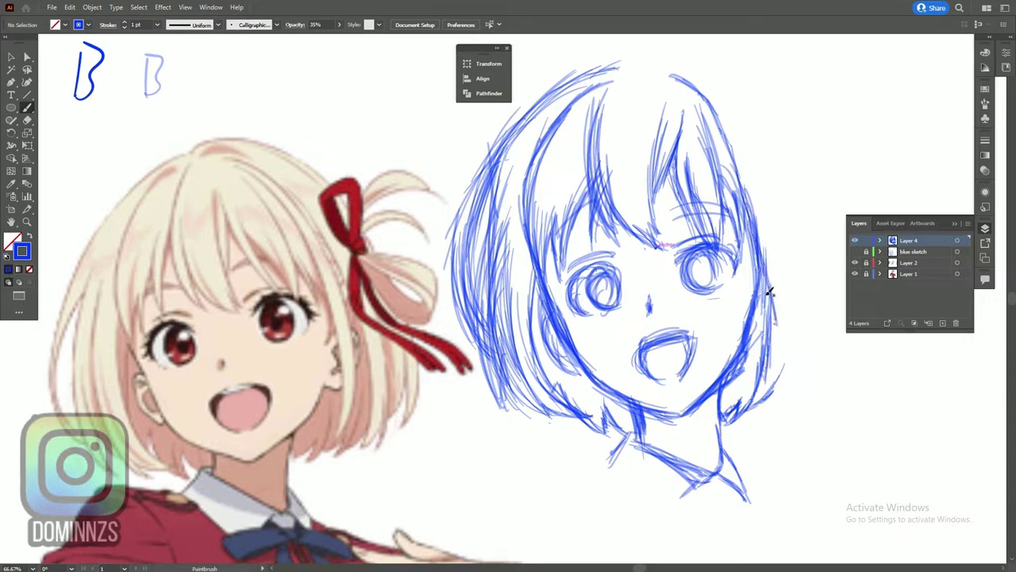
left_click_drag(768, 291, 773, 386)
left_click_drag(777, 389, 786, 296)
left_click_drag(786, 347, 764, 188)
left_click_drag(770, 194, 724, 102)
left_click_drag(675, 74, 771, 401)
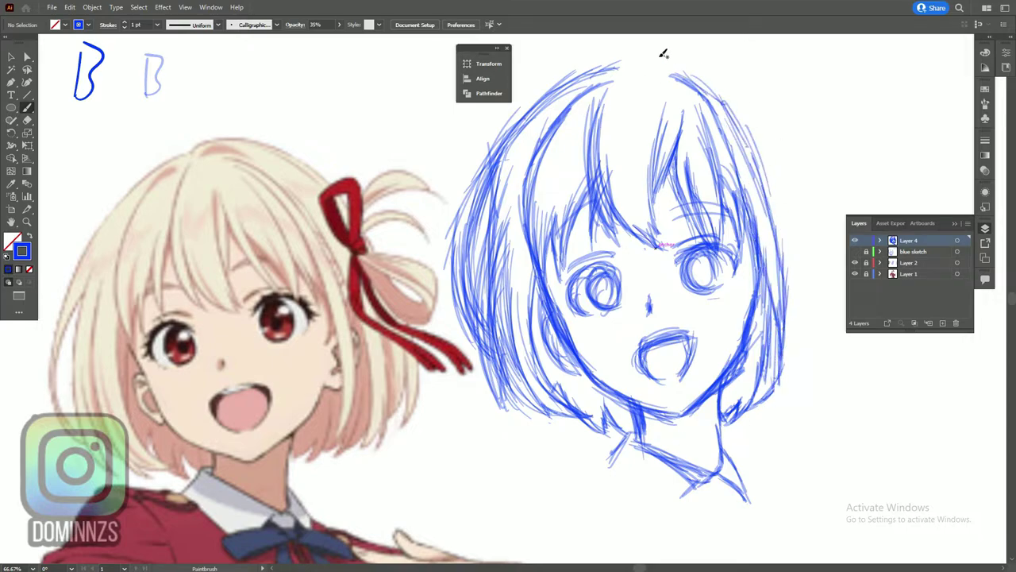
- Sketch the outer hair contour over the top of the head and down the right side to the tips
left_click_drag(629, 62, 744, 99)
left_click_drag(630, 59, 765, 100)
left_click_drag(717, 63, 821, 279)
left_click_drag(766, 114, 821, 346)
left_click_drag(822, 290, 815, 400)
left_click_drag(818, 324, 811, 402)
left_click_drag(806, 327, 797, 374)
left_click_drag(796, 250, 786, 399)
left_click_drag(797, 278, 782, 408)
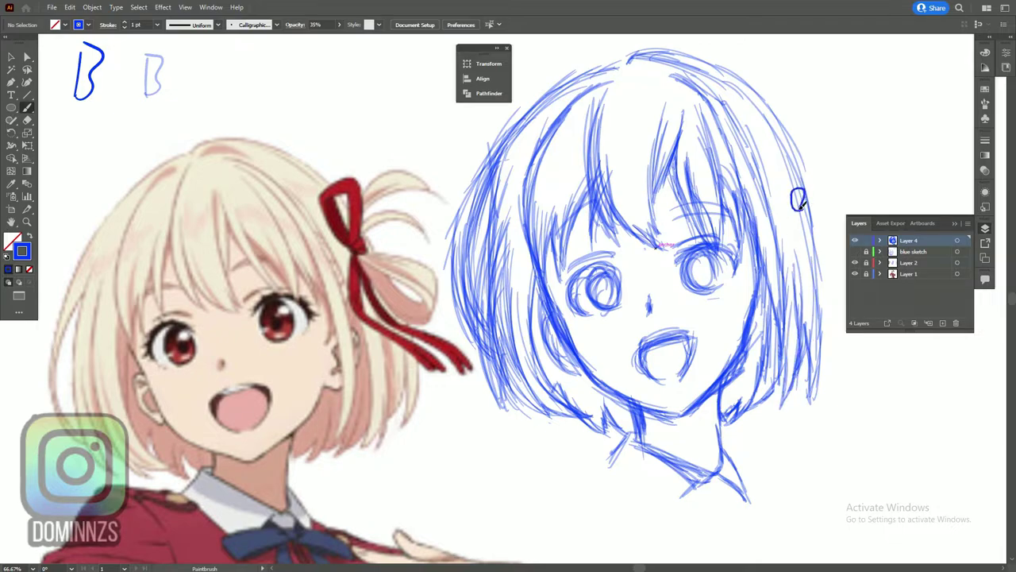
- Sketch the hair ribbon's knot and upper loop on the right side of the head
mouse_move(800, 203)
left_mouse_down()
mouse_move(820, 183)
mouse_move(797, 192)
mouse_move(794, 174)
mouse_move(790, 204)
left_mouse_up()
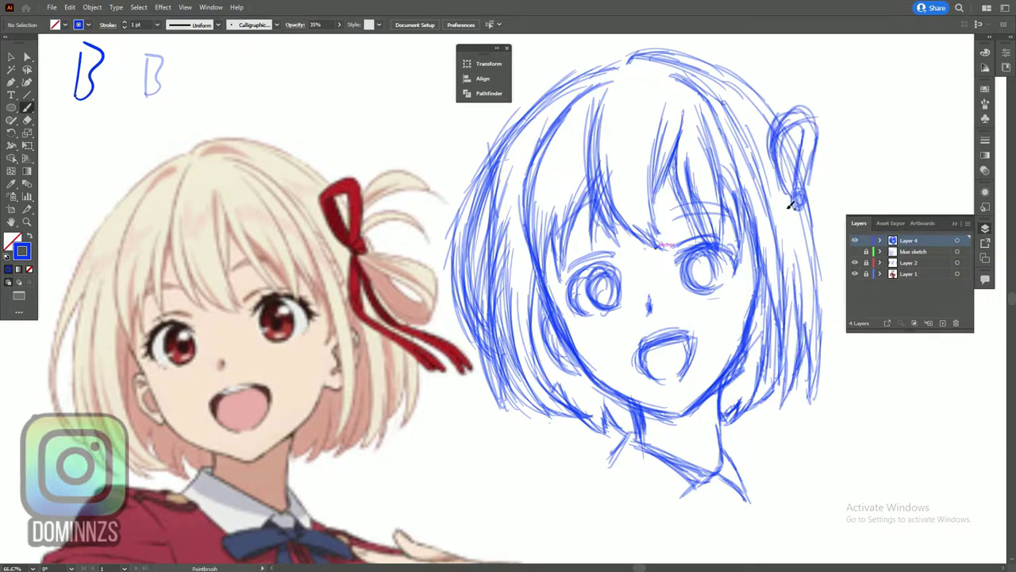
left_click_drag(773, 146, 794, 195)
mouse_move(782, 142)
left_mouse_down()
mouse_move(797, 192)
mouse_move(785, 271)
left_mouse_up()
- Switch to a full-screen view of the canvas and sketch the ribbon tails trailing down from the knot
mouse_move(802, 213)
left_mouse_down()
mouse_move(815, 317)
mouse_move(701, 364)
left_mouse_up()
left_click(985, 228)
key("f")
left_click_drag(735, 241, 723, 350)
key("ctrl+minus")
key("ctrl+equal")
mouse_move(704, 186)
left_mouse_down()
mouse_move(730, 211)
mouse_move(788, 327)
left_mouse_up()
left_click_drag(750, 296, 803, 369)
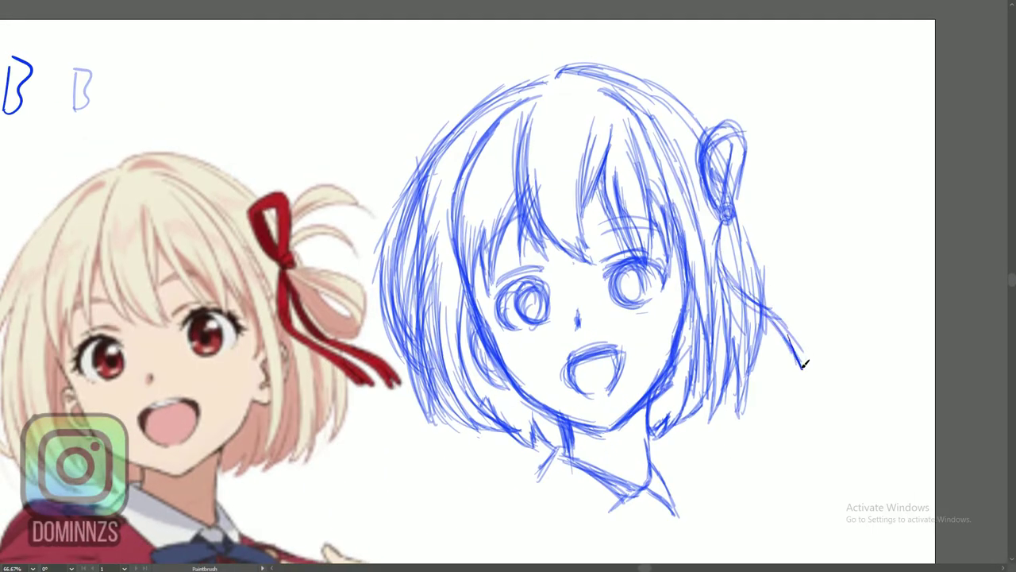
- Sketch the looped hair tuft beside the ribbon knot and the curved strands fanning out above it
mouse_move(730, 219)
left_mouse_down()
mouse_move(798, 354)
mouse_move(828, 341)
mouse_move(832, 355)
mouse_move(812, 232)
mouse_move(762, 262)
mouse_move(798, 261)
left_mouse_up()
left_click_drag(821, 224, 786, 271)
left_click_drag(735, 218, 794, 242)
left_click_drag(806, 232, 800, 260)
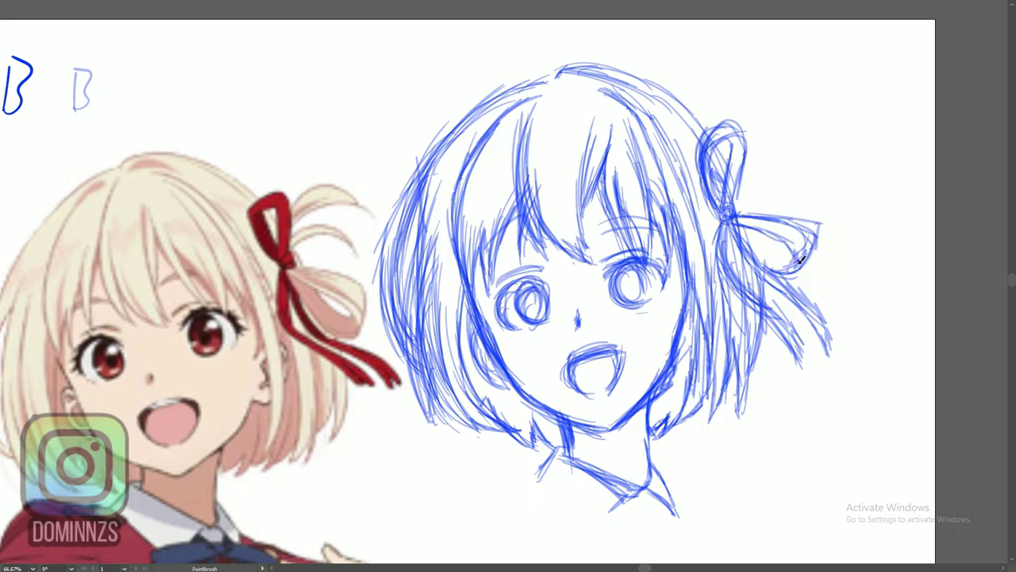
left_click_drag(743, 186, 818, 176)
mouse_move(746, 163)
left_mouse_down()
mouse_move(821, 154)
mouse_move(816, 127)
left_mouse_up()
- Select the whole blue sketch and place it over the reference character to compare proportions
key("ctrl+minus")
key("ctrl+minus")
key("ctrl+plus")
key("ctrl+a")
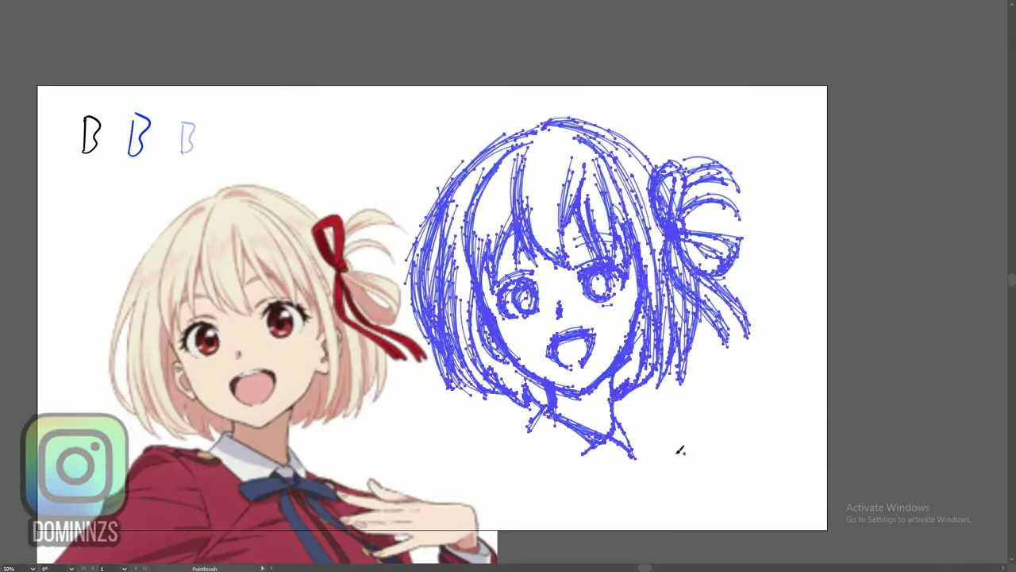
key("v")
mouse_move(566, 395)
left_mouse_down()
mouse_move(445, 425)
mouse_move(250, 440)
left_mouse_up()
left_click(562, 405)
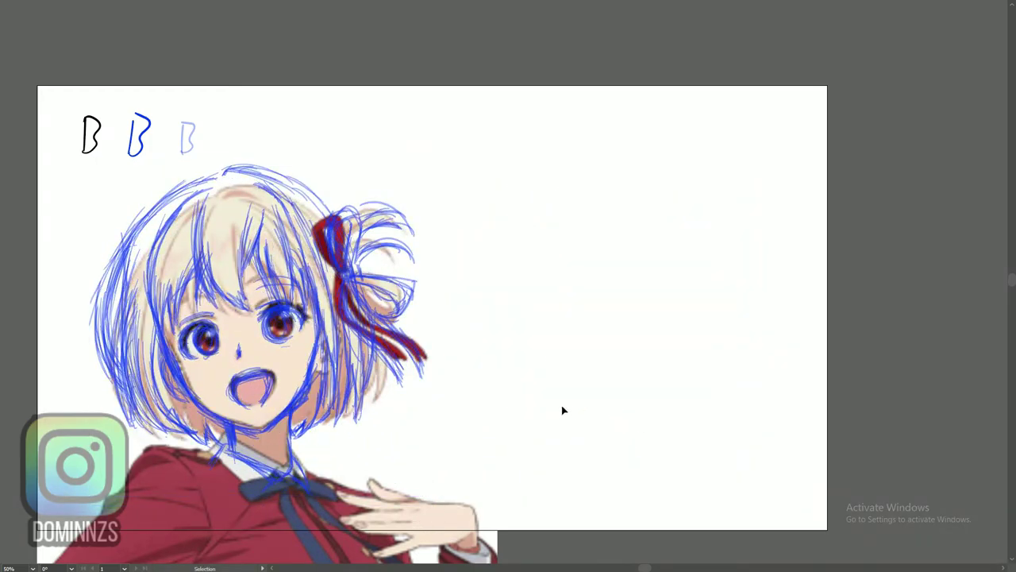
- Toggle the visibility of the reference layer to compare the overlaid sketch with the original face
key("Tab")
left_click(856, 273)
left_click(855, 274)
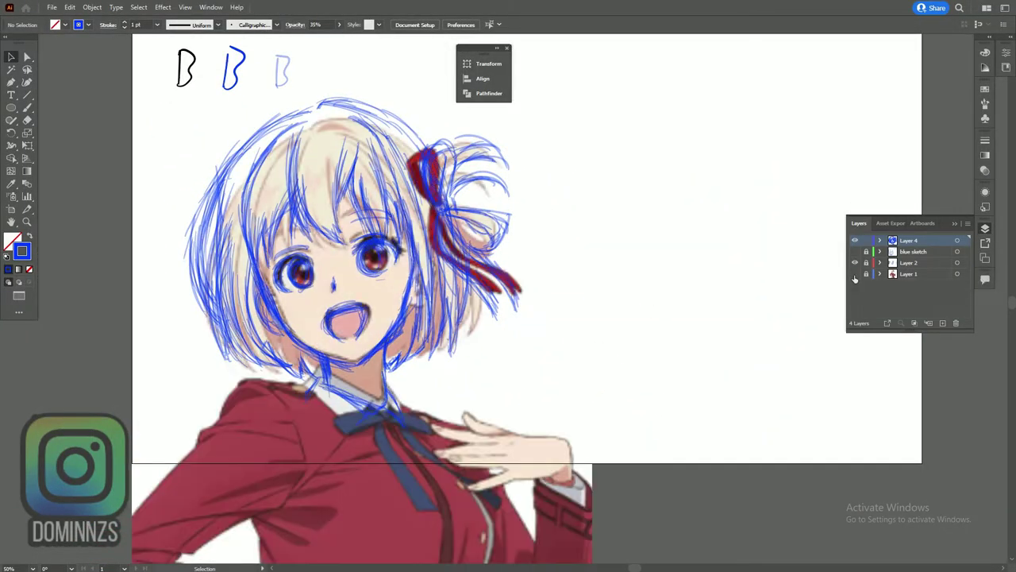
left_click(855, 275)
left_click(855, 275)
left_click(855, 275)
- Undo the overlay move to put the sketch back beside the reference
key("ctrl+z")
key("ctrl+z")
key("ctrl+z")
key("ctrl+z")
key("ctrl+z")
key("ctrl+z")
left_click_drag(833, 368, 764, 415)
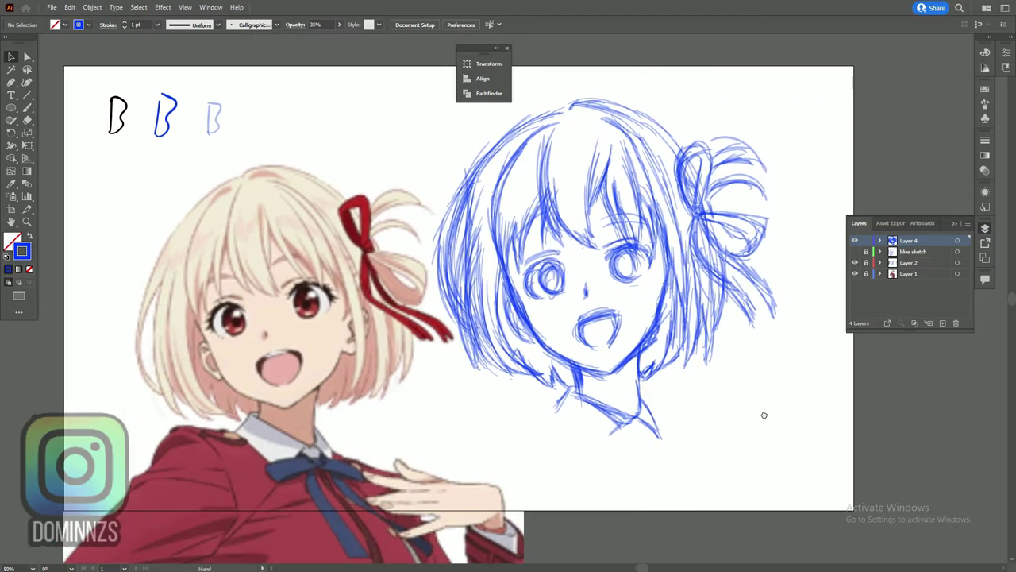
- Move the collar strokes up slightly and nudge the mouth a little to the left
left_click_drag(558, 461, 632, 400)
left_click(642, 418)
left_click_drag(622, 418, 641, 410)
left_click(635, 488)
left_click_drag(577, 348, 619, 313)
left_click_drag(572, 329, 569, 329)
key("ctrl+shift+a")
key("b")
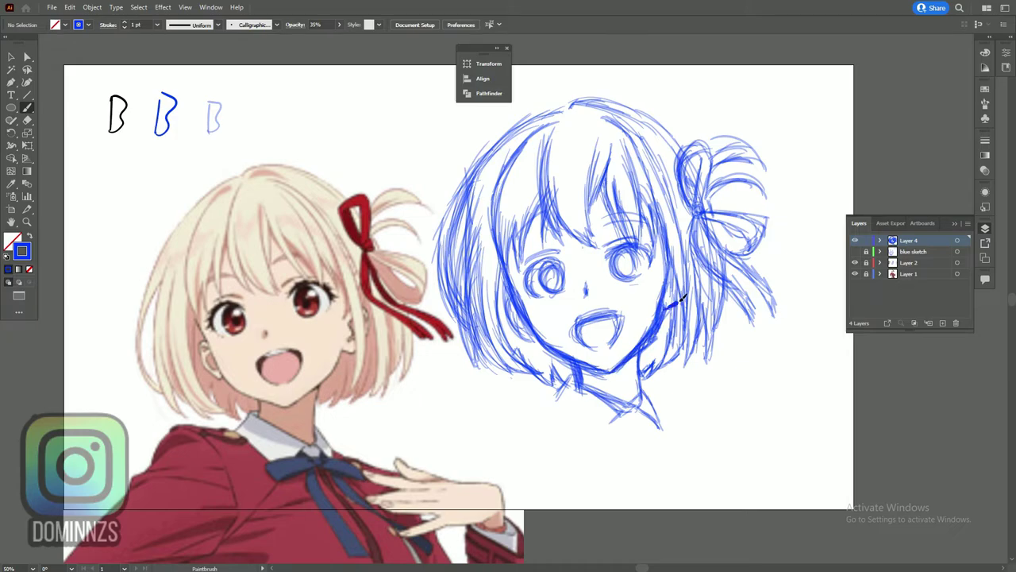
- Delete the crowded strands inside the left hair and sketch the hair edge beside the left ear
left_click_drag(503, 260, 498, 216)
left_click(476, 268)
key("Delete")
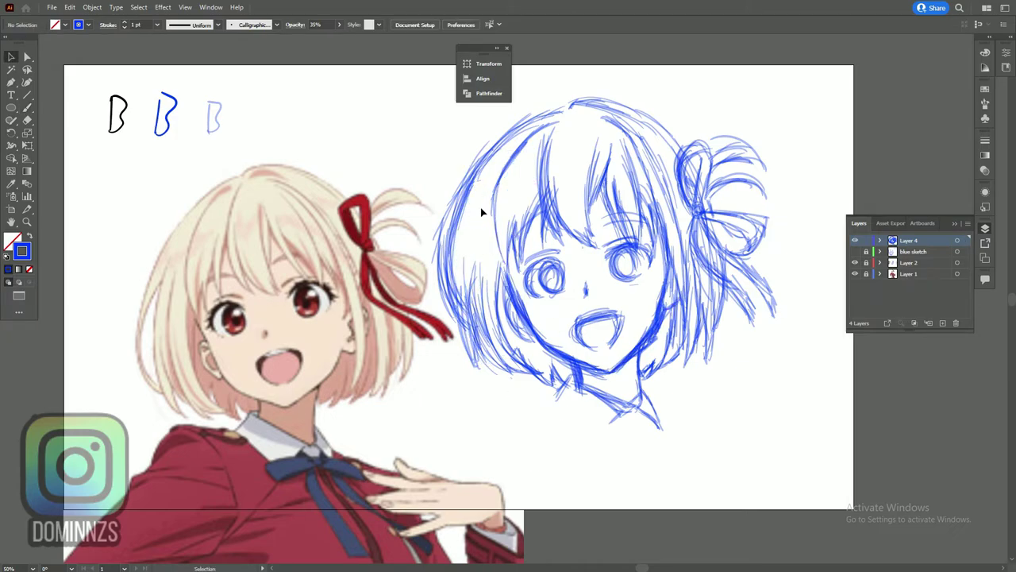
key("b")
mouse_move(503, 299)
left_mouse_down()
mouse_move(523, 357)
mouse_move(519, 345)
left_mouse_up()
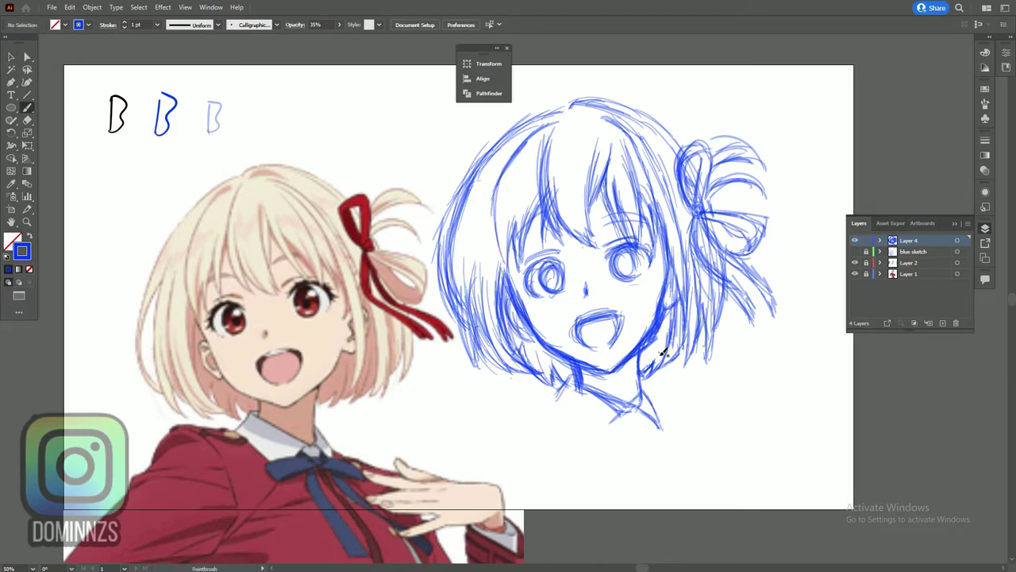
- Add strands to the hair below the ribbon and lighter flowing strands through the left hair
mouse_move(694, 339)
left_mouse_down()
mouse_move(718, 329)
mouse_move(719, 270)
left_mouse_up()
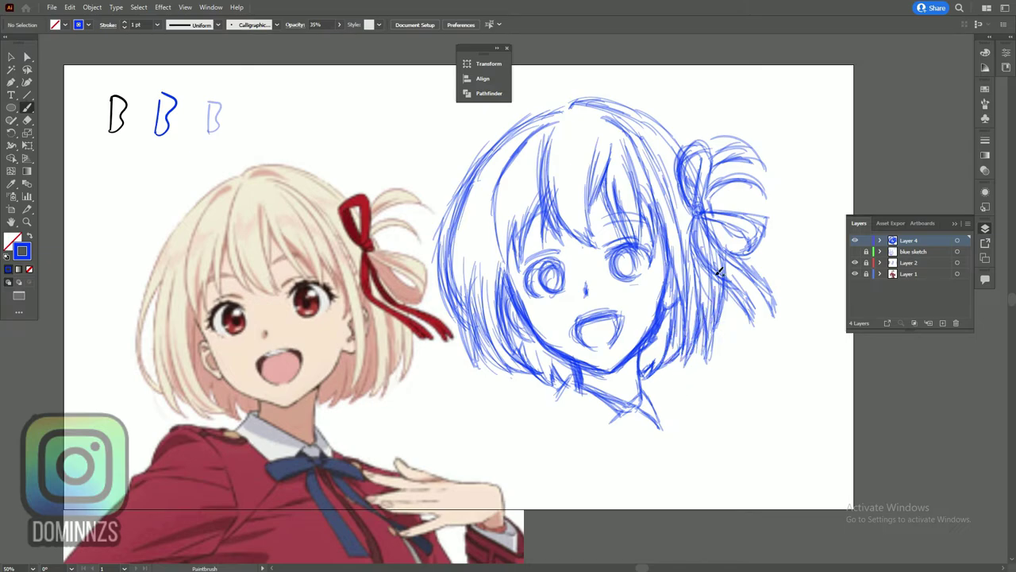
left_click_drag(458, 318, 483, 172)
left_click_drag(463, 284, 487, 177)
left_click_drag(487, 341, 492, 183)
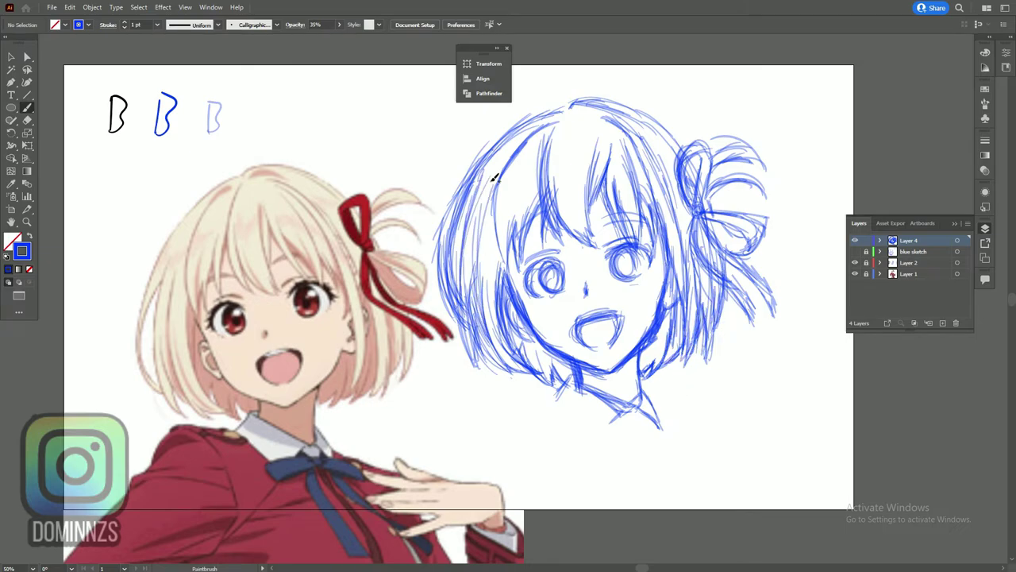
- Hide the reference layer, group the whole blue sketch and lower its opacity to a faint guide
left_click(855, 274)
key("v")
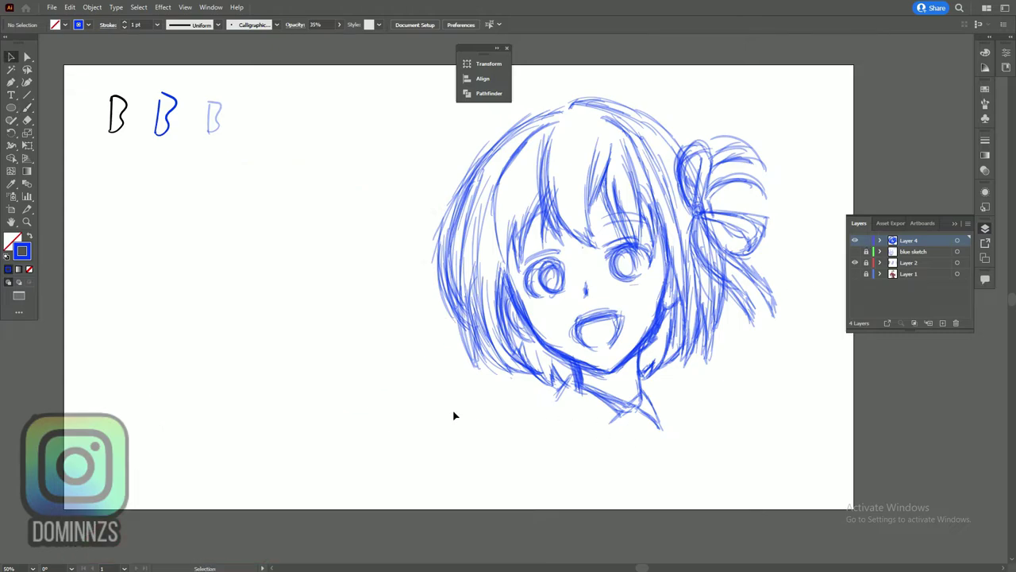
key("ctrl+a")
right_click(478, 220)
left_click(431, 334)
left_click(339, 24)
left_click_drag(339, 38, 317, 44)
left_click(458, 411)
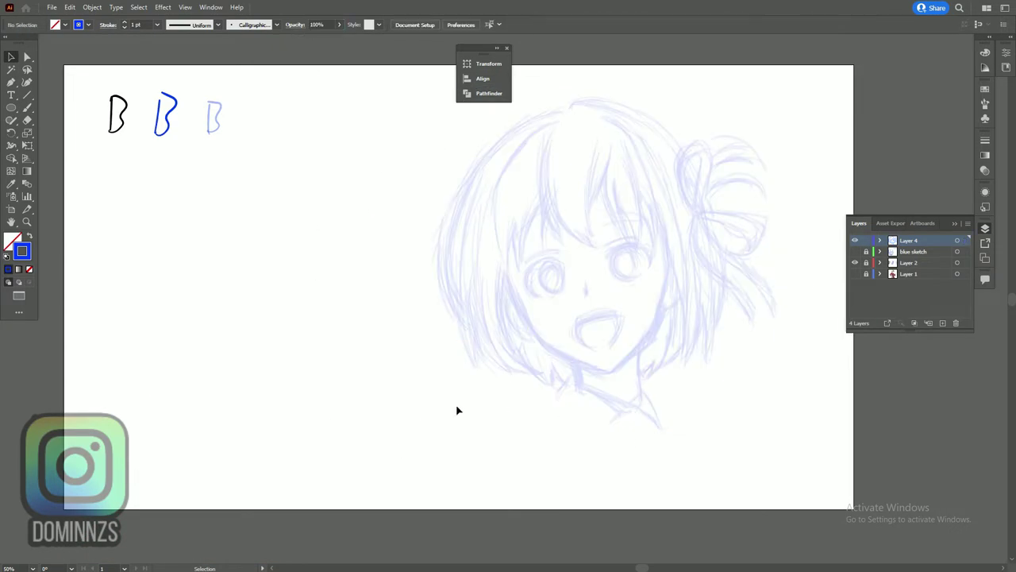
- Move the faded sketch toward the middle of the artboard, then lock its layer and add a new layer above it
left_click_drag(589, 287, 434, 329)
left_click(708, 401)
left_click(866, 240)
left_click(942, 323)
- Set the brush stroke to red at 43% opacity, trying it out with short test strokes beside the sketch
key("b")
left_click_drag(147, 265, 186, 278)
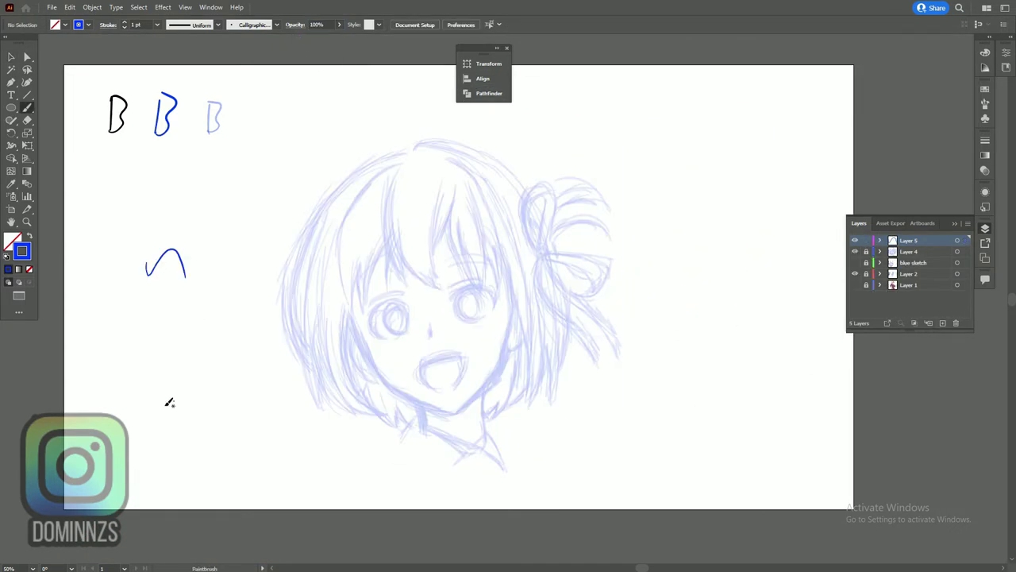
double_click(23, 251)
left_click(520, 341)
left_click(619, 213)
left_click_drag(231, 205, 251, 211)
left_click(339, 25)
left_click_drag(339, 38, 315, 38)
left_click_drag(259, 154, 294, 151)
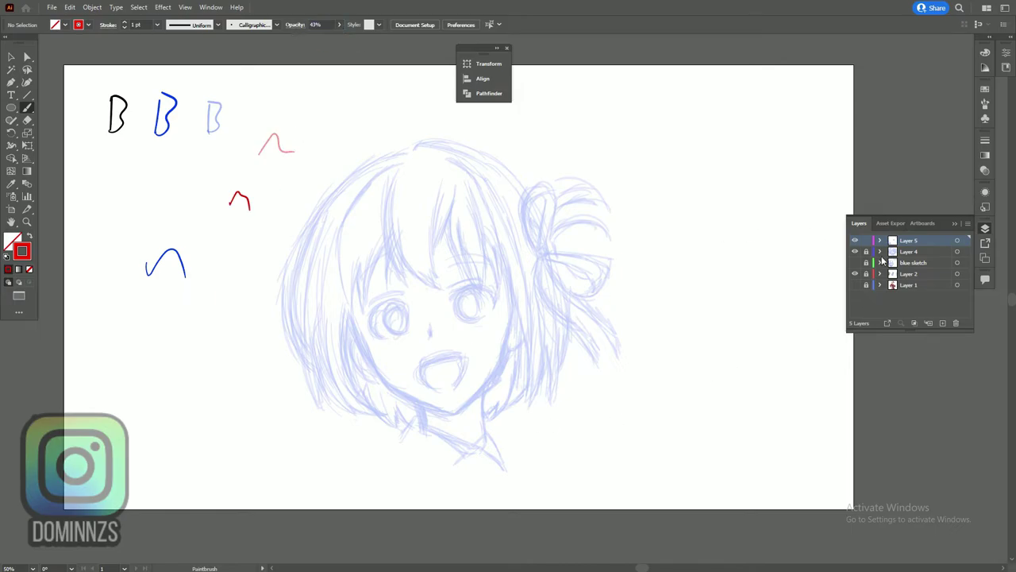
- Center the faded sketch on the artboard horizontally and vertically, then relock its layer and unlock the drawing layer
left_click(866, 241)
left_click(866, 251)
key("v")
key("ctrl+a")
left_click(483, 78)
left_click(541, 87)
left_click(611, 88)
left_click(866, 252)
left_click(866, 240)
- Trace the face outline in translucent red from the left temple along the jaw and chin to the right cheek
left_click(277, 143)
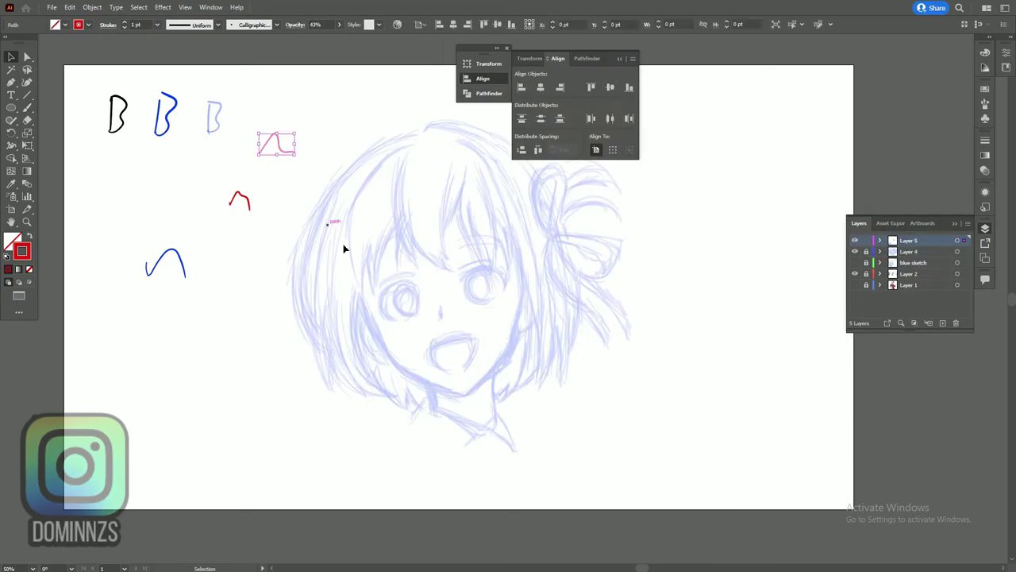
left_click(435, 362)
key("f")
key("b")
key("ctrl+equal")
key("ctrl+equal")
key("ctrl+minus")
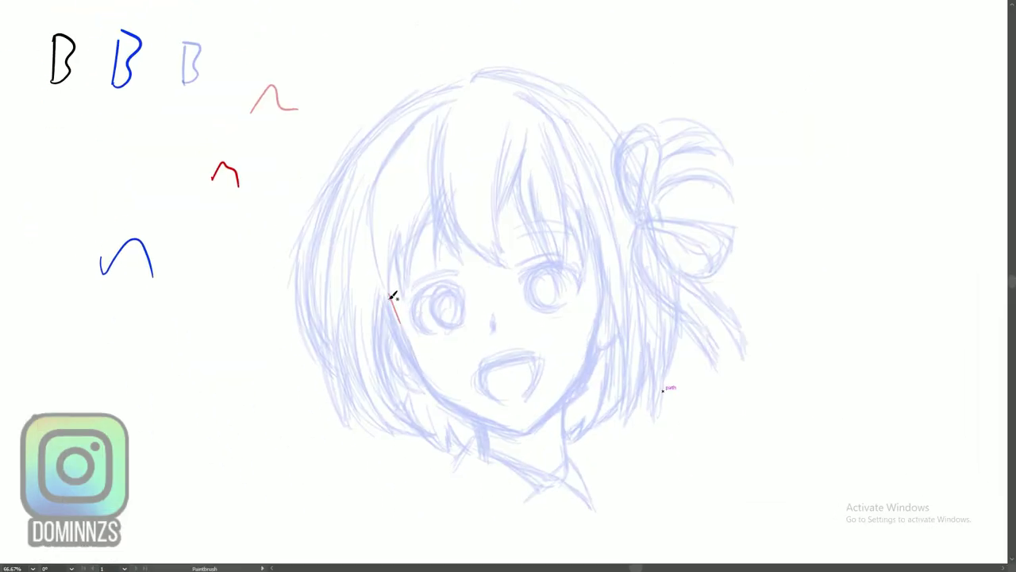
mouse_move(393, 296)
left_mouse_down()
mouse_move(418, 373)
mouse_move(410, 354)
mouse_move(430, 385)
mouse_move(511, 428)
mouse_move(540, 421)
mouse_move(594, 350)
left_mouse_up()
key("ctrl+z")
key("ctrl+z")
left_click_drag(530, 431, 596, 363)
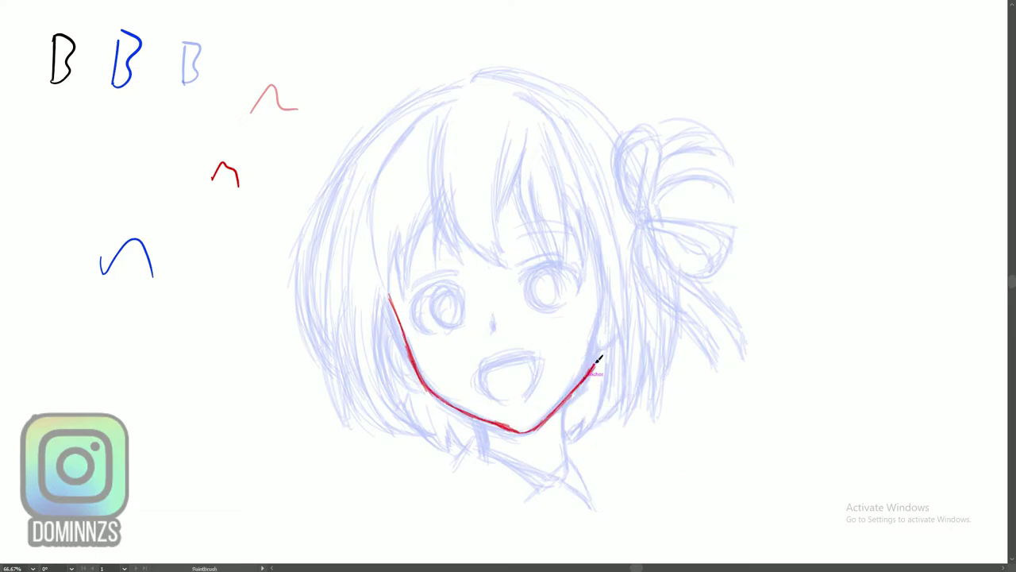
- Trace the open mouth in red, undoing the first attempt and redrawing its upper edge and sides over the sketch
mouse_move(509, 405)
left_mouse_down()
mouse_move(493, 361)
mouse_move(533, 397)
mouse_move(543, 357)
left_mouse_up()
left_click_drag(479, 373, 545, 358)
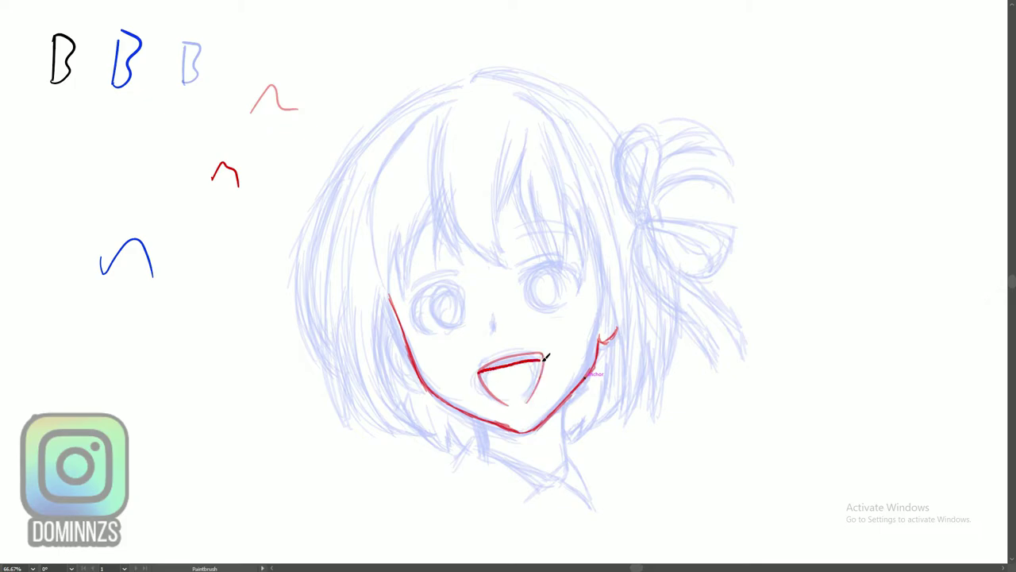
key("ctrl+z")
key("ctrl+z")
key("ctrl+z")
mouse_move(505, 405)
left_mouse_down()
mouse_move(490, 365)
mouse_move(528, 398)
left_mouse_up()
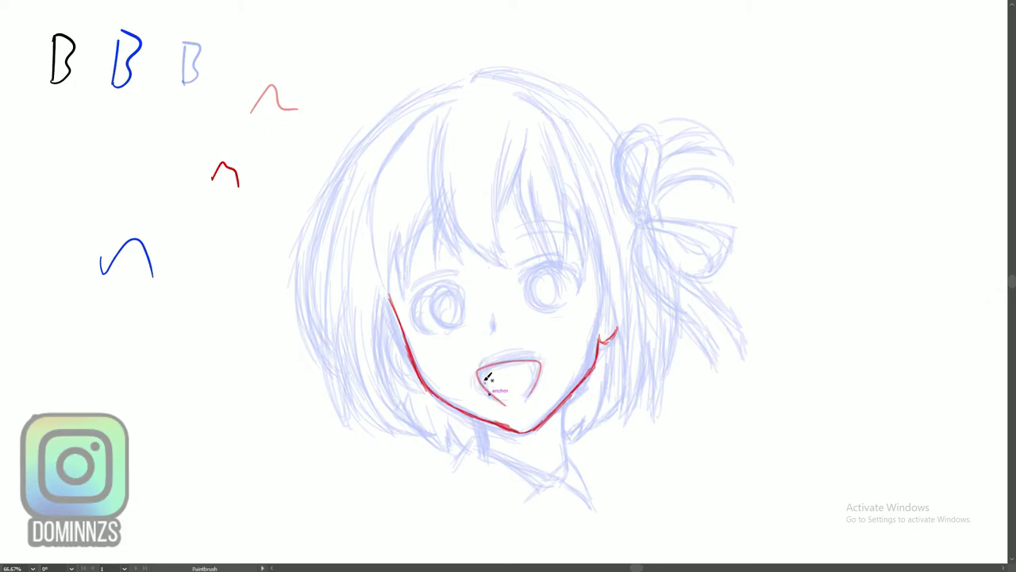
- Finish the mouth line and trace both sides of the neck and the collar below the chin in red
left_click_drag(540, 360, 486, 455)
left_click_drag(481, 448, 558, 484)
left_click_drag(504, 457, 574, 487)
left_click_drag(564, 399, 566, 470)
left_click_drag(569, 458, 583, 492)
left_click_drag(483, 448, 477, 469)
- Trace the left part of the fringe, with its curved outer strand, short pointed tips and the long strand from the parting
mouse_move(391, 290)
left_mouse_down()
mouse_move(415, 117)
mouse_move(369, 231)
left_mouse_up()
left_click_drag(389, 276, 396, 252)
mouse_move(392, 294)
left_mouse_down()
mouse_move(403, 231)
mouse_move(407, 304)
left_mouse_up()
left_click_drag(420, 224, 405, 298)
left_click_drag(438, 204, 421, 286)
left_click_drag(457, 86, 453, 227)
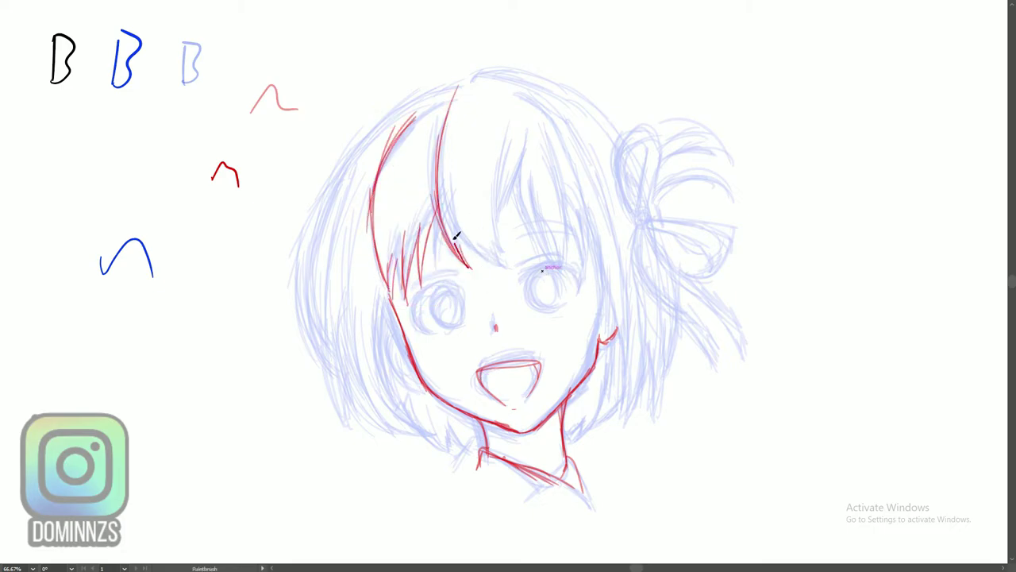
- Trace the pointed central and right fringe strands hanging over the forehead toward the right eye
left_click_drag(446, 190, 508, 276)
mouse_move(496, 123)
left_mouse_down()
mouse_move(502, 258)
mouse_move(558, 270)
left_mouse_up()
left_click_drag(522, 187, 565, 274)
mouse_move(520, 123)
left_mouse_down()
mouse_move(564, 269)
mouse_move(559, 225)
left_mouse_up()
left_click_drag(558, 192, 565, 279)
- Trace the long side lock from the crown down past the right ear, adding inner strands along the right side of the fringe
mouse_move(592, 225)
left_mouse_down()
mouse_move(578, 274)
mouse_move(614, 420)
left_mouse_up()
left_click_drag(624, 278, 616, 418)
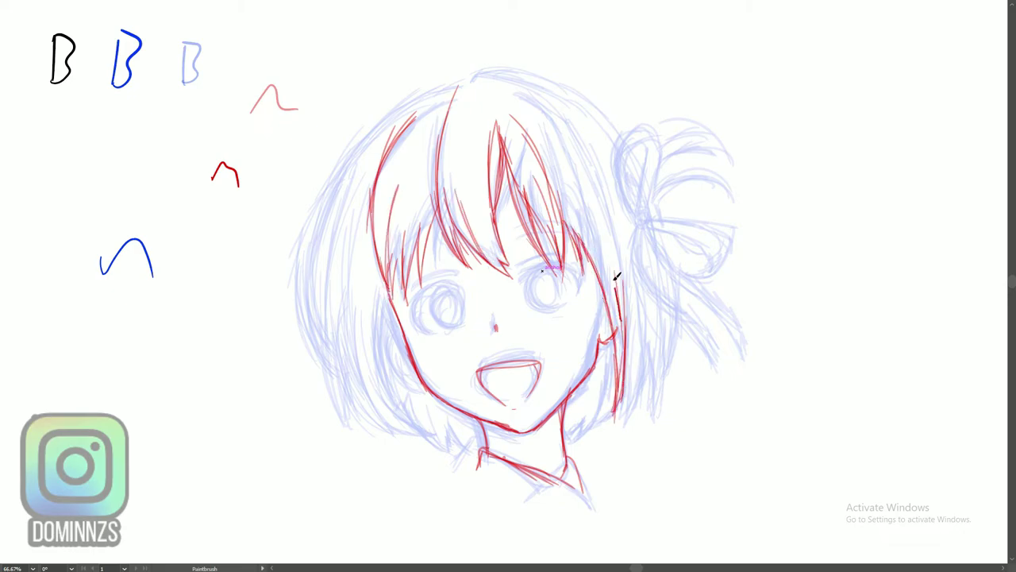
left_click_drag(575, 181, 621, 321)
left_click_drag(559, 136, 619, 414)
left_click_drag(573, 201, 601, 288)
left_click_drag(540, 111, 591, 259)
left_click_drag(496, 88, 578, 178)
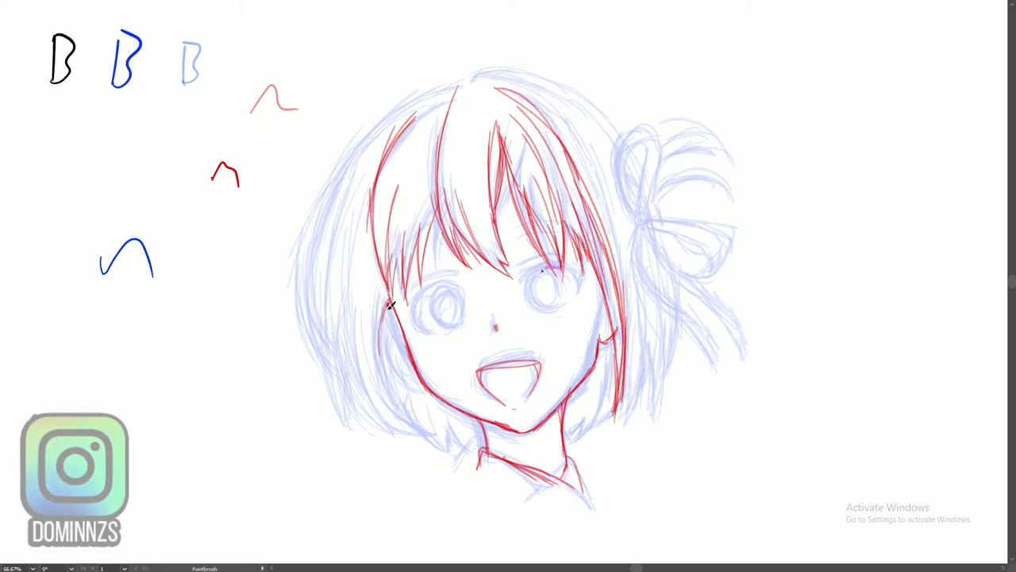
- Trace the inner hair lock beside the left cheek and its pointed tips by the neck, undoing and redoing stray strokes
left_click_drag(389, 300, 441, 435)
mouse_move(435, 434)
left_mouse_down()
mouse_move(374, 401)
mouse_move(348, 353)
left_mouse_up()
mouse_move(352, 216)
left_mouse_down()
mouse_move(373, 410)
mouse_move(401, 438)
left_mouse_up()
key("ctrl+z")
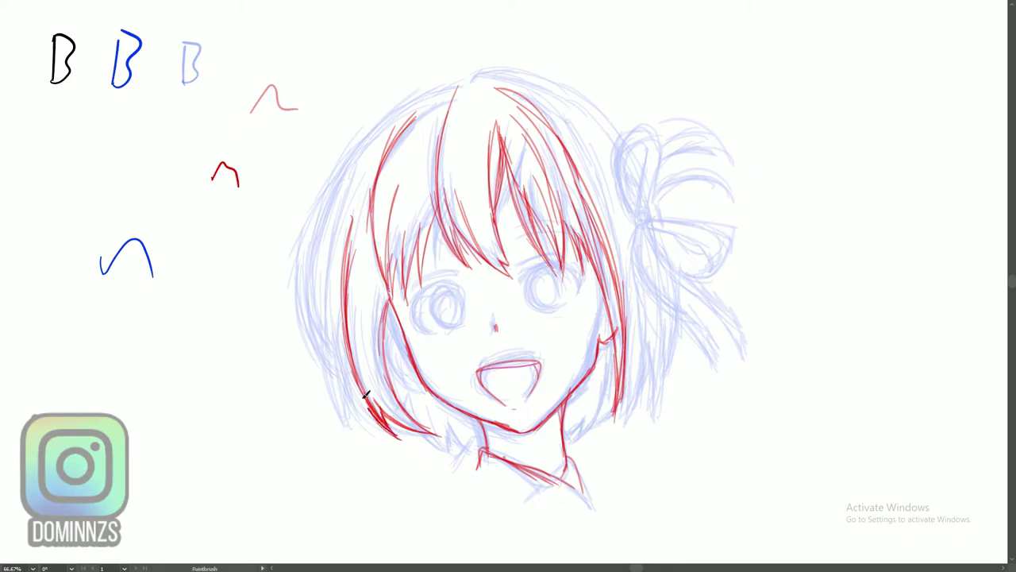
left_click_drag(348, 354, 399, 437)
mouse_move(413, 399)
left_mouse_down()
mouse_move(427, 430)
mouse_move(465, 457)
mouse_move(457, 455)
left_mouse_up()
key("ctrl+z")
left_click_drag(451, 430, 489, 454)
left_click_drag(424, 420, 459, 462)
key("ctrl+z")
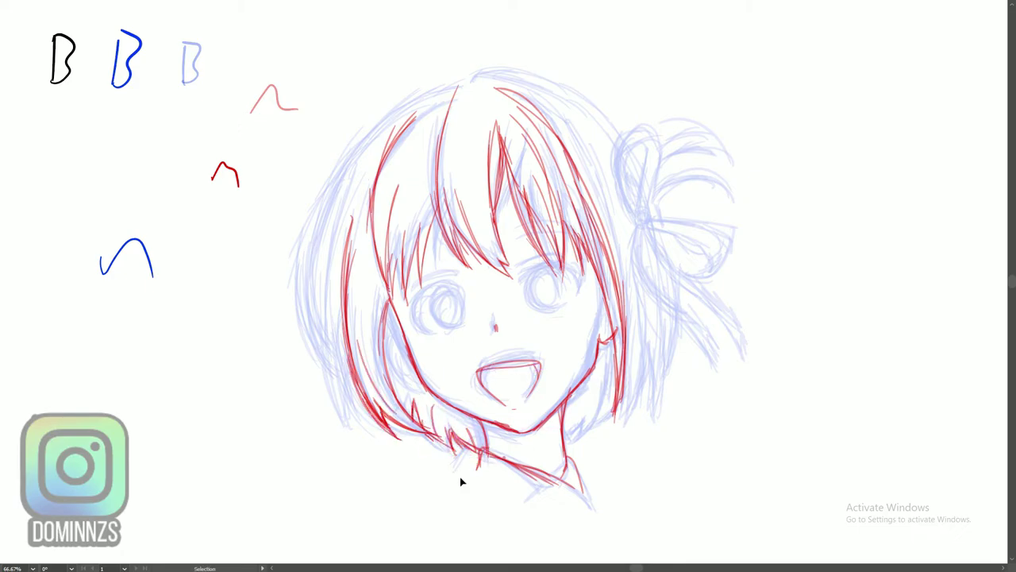
- Trace the outer left strands of the bob and its outline from the crown down to the hair tips
left_click_drag(378, 287, 350, 419)
left_click_drag(338, 337, 370, 433)
left_click_drag(346, 178, 326, 393)
left_click_drag(355, 163, 307, 362)
left_click_drag(335, 194, 301, 366)
left_click_drag(457, 87, 305, 305)
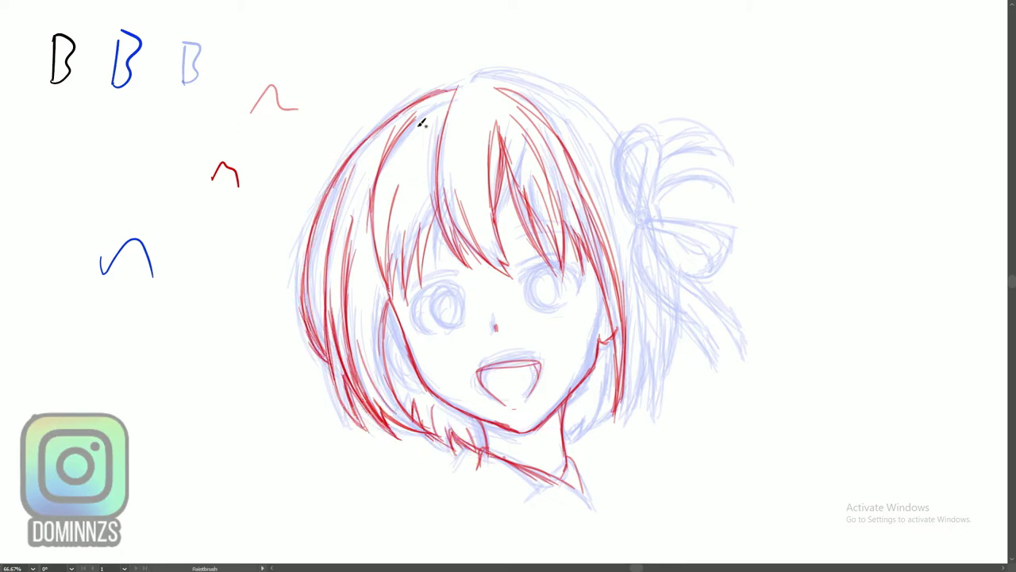
- Reinforce the crown and left hair contour with extra strokes, then trace the left ear beside the cheek
left_click_drag(389, 119, 506, 68)
left_click_drag(326, 357, 306, 309)
left_click_drag(350, 155, 296, 349)
left_click_drag(349, 189, 299, 310)
left_click_drag(389, 258, 375, 379)
left_click_drag(397, 323, 414, 381)
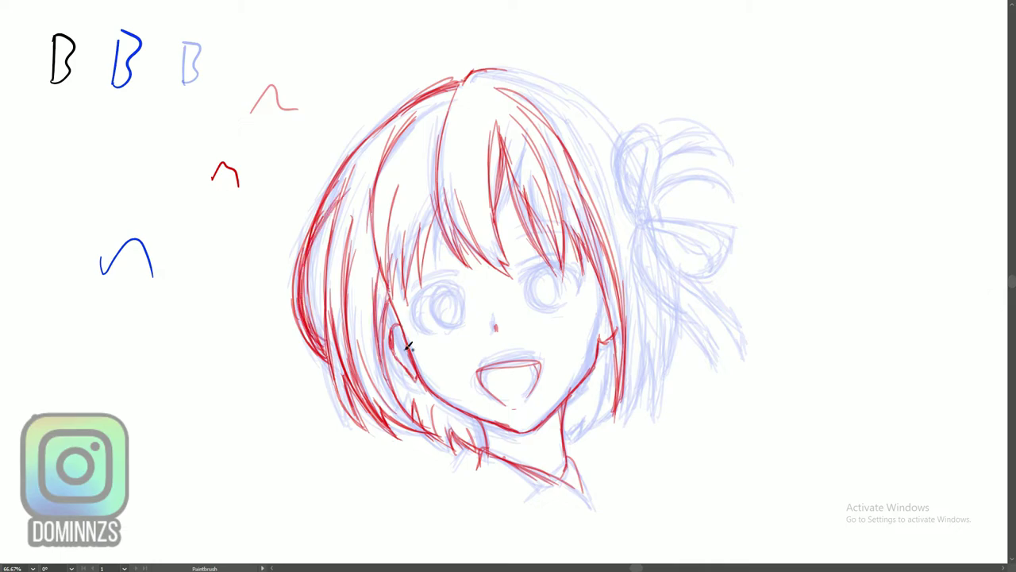
- Trace the right side of the bob below the ribbon, with long strands ending in jagged tips beside the neck
left_click_drag(604, 362, 584, 429)
left_click_drag(627, 333, 619, 421)
left_click_drag(635, 269, 658, 386)
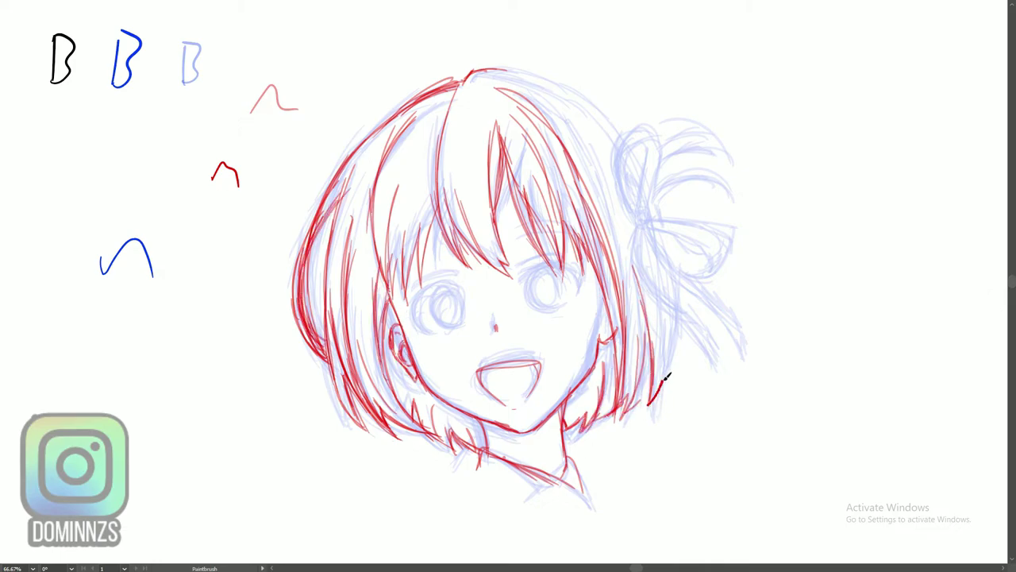
left_click_drag(640, 238, 659, 405)
left_click_drag(682, 313, 670, 366)
left_click_drag(641, 389, 635, 405)
left_click_drag(641, 347, 633, 409)
- Trace the right head contour from the crown to the ribbon and add hair strands running down behind the side lock
left_click_drag(631, 134, 665, 182)
left_click_drag(534, 117, 662, 185)
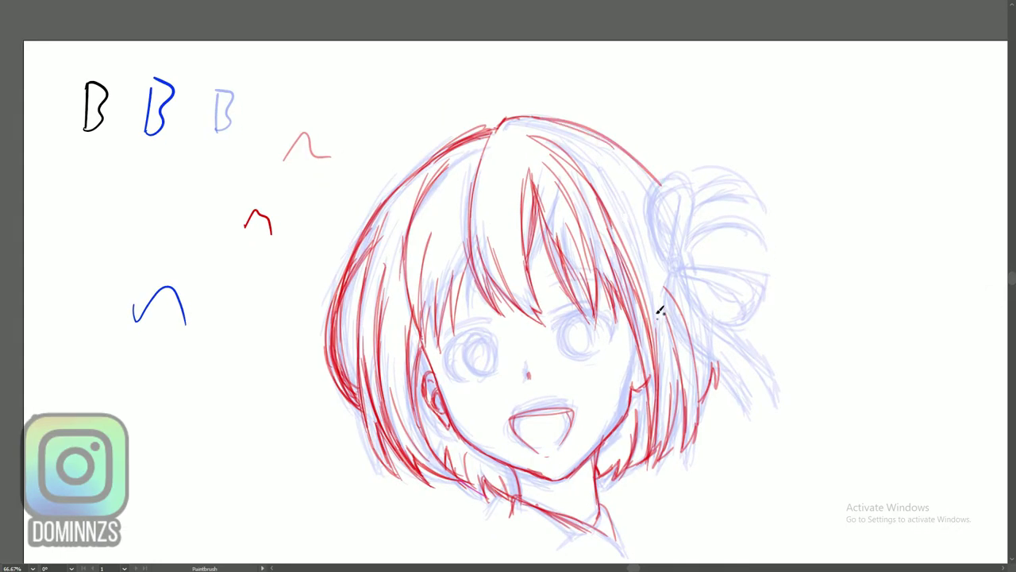
left_click_drag(615, 218, 667, 331)
mouse_move(590, 164)
left_mouse_down()
mouse_move(663, 286)
mouse_move(673, 255)
mouse_move(715, 330)
left_mouse_up()
- Trace the hair ribbon with its knot, loops and hanging tails, along with the strands of tied hair fanning out beside it
left_click_drag(687, 270, 754, 313)
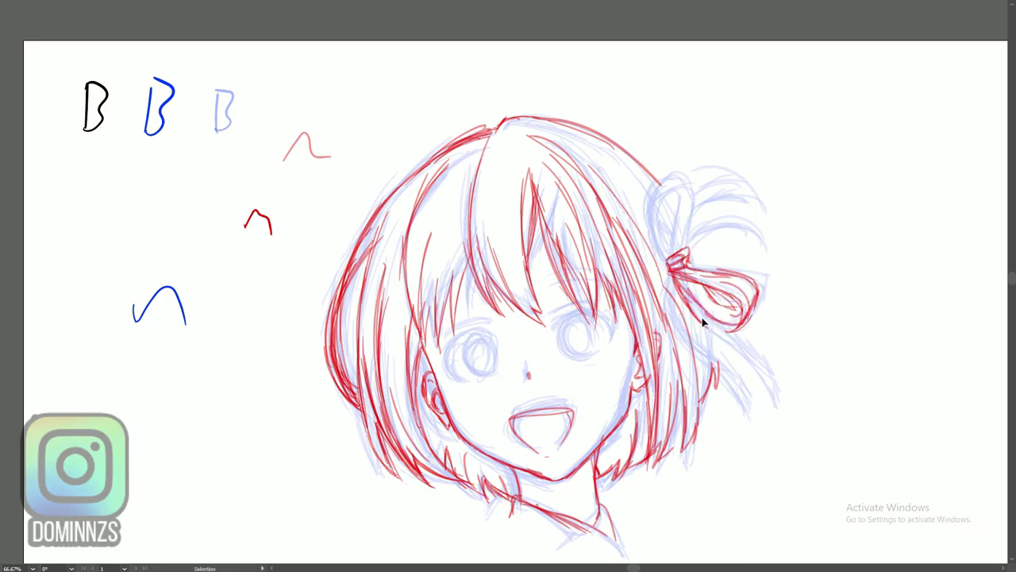
left_click_drag(690, 248, 667, 202)
left_click_drag(668, 264, 691, 188)
mouse_move(662, 208)
left_mouse_down()
mouse_move(672, 241)
mouse_move(773, 219)
left_mouse_up()
left_click_drag(692, 195, 760, 208)
left_click_drag(686, 240, 748, 235)
left_click_drag(684, 245, 745, 403)
left_click_drag(741, 395, 730, 361)
left_click_drag(673, 276, 732, 364)
mouse_move(684, 281)
left_mouse_down()
mouse_move(770, 391)
mouse_move(686, 282)
left_mouse_up()
- Trace both eyes with their pupils, lashes and eyebrows, and add the remaining collar line and hair strands
left_click_drag(598, 148, 656, 195)
left_click_drag(516, 508, 578, 386)
mouse_move(575, 375)
left_mouse_down()
mouse_move(610, 443)
mouse_move(570, 511)
left_mouse_up()
mouse_move(502, 280)
left_mouse_down()
mouse_move(508, 304)
mouse_move(481, 328)
left_mouse_up()
mouse_move(467, 298)
left_mouse_down()
mouse_move(519, 287)
mouse_move(461, 314)
left_mouse_up()
left_click_drag(470, 287, 478, 323)
left_click_drag(472, 284, 519, 270)
mouse_move(578, 254)
left_mouse_down()
mouse_move(619, 282)
mouse_move(605, 295)
mouse_move(635, 269)
left_mouse_up()
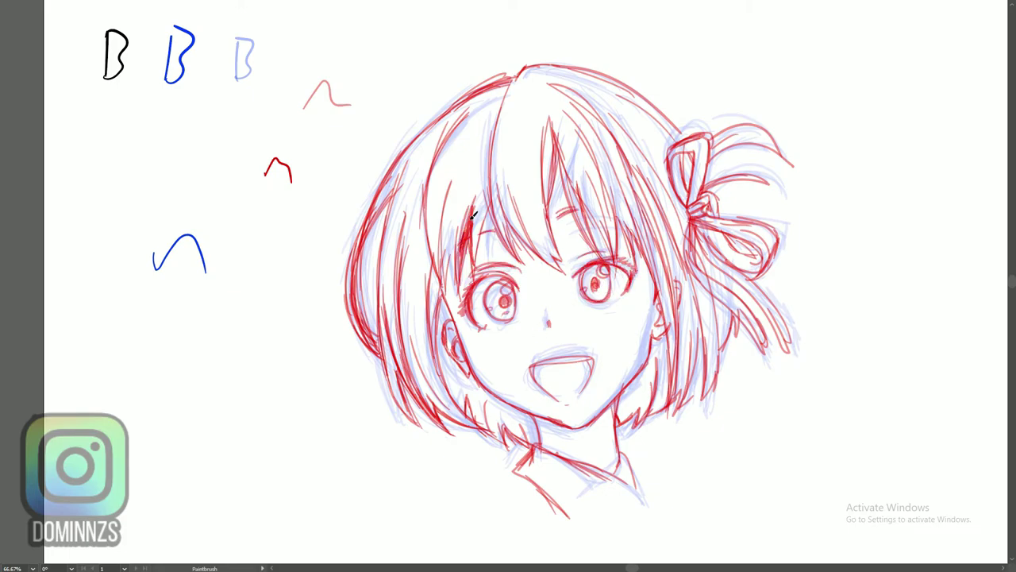
- With the red drawing beside the reference, add the mouth's curved upper edge and darken the right eye's upper lashes
key("ctrl+minus")
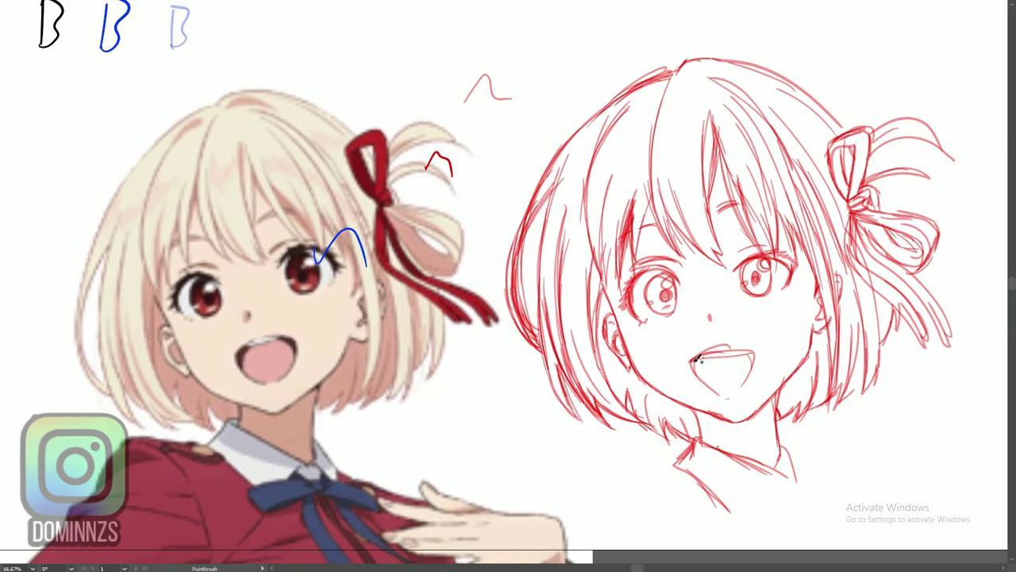
left_click_drag(698, 359, 751, 349)
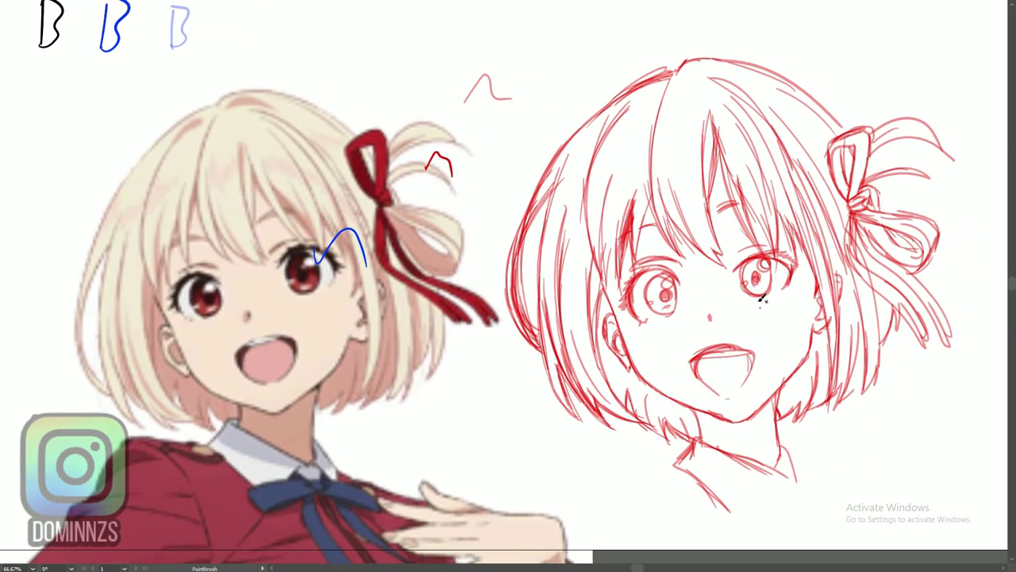
key("b")
mouse_move(740, 263)
left_mouse_down()
mouse_move(767, 283)
mouse_move(771, 248)
left_mouse_up()
mouse_move(736, 256)
left_mouse_down()
mouse_move(789, 264)
mouse_move(795, 274)
left_mouse_up()
left_click_drag(778, 249, 786, 285)
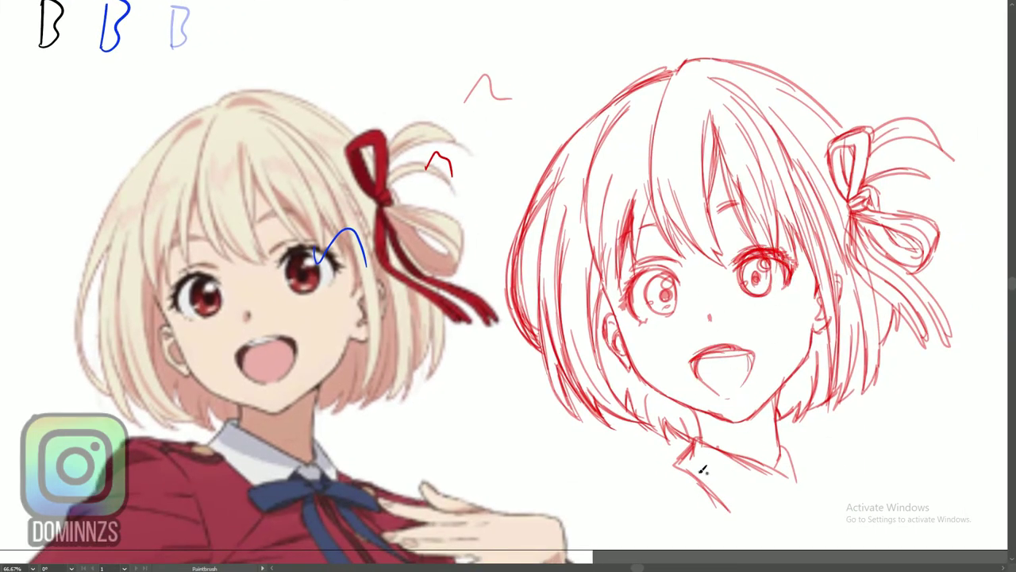
key("v")
mouse_move(738, 243)
left_mouse_down()
mouse_move(769, 308)
mouse_move(801, 261)
mouse_move(760, 293)
left_mouse_up()
key("Delete")
key("Delete")
key("b")
mouse_move(775, 286)
left_mouse_down()
mouse_move(755, 294)
mouse_move(774, 280)
mouse_move(765, 245)
left_mouse_up()
mouse_move(740, 258)
left_mouse_down()
mouse_move(789, 255)
mouse_move(794, 271)
left_mouse_up()
key("ctrl+z")
key("ctrl+z")
key("ctrl+z")
key("ctrl+z")
key("ctrl+z")
key("ctrl+z")
key("ctrl+z")
key("ctrl+z")
key("ctrl+z")
key("ctrl+z")
- Select the right eye's strokes without the overlapping hair, enlarge the eye slightly, and touch up its outer lashes
key("v")
mouse_move(737, 310)
left_mouse_down()
mouse_move(768, 260)
mouse_move(803, 268)
mouse_move(747, 305)
mouse_move(781, 277)
left_mouse_up()
left_click(754, 229, "shift")
left_click(748, 224, "shift")
left_click(745, 227, "shift")
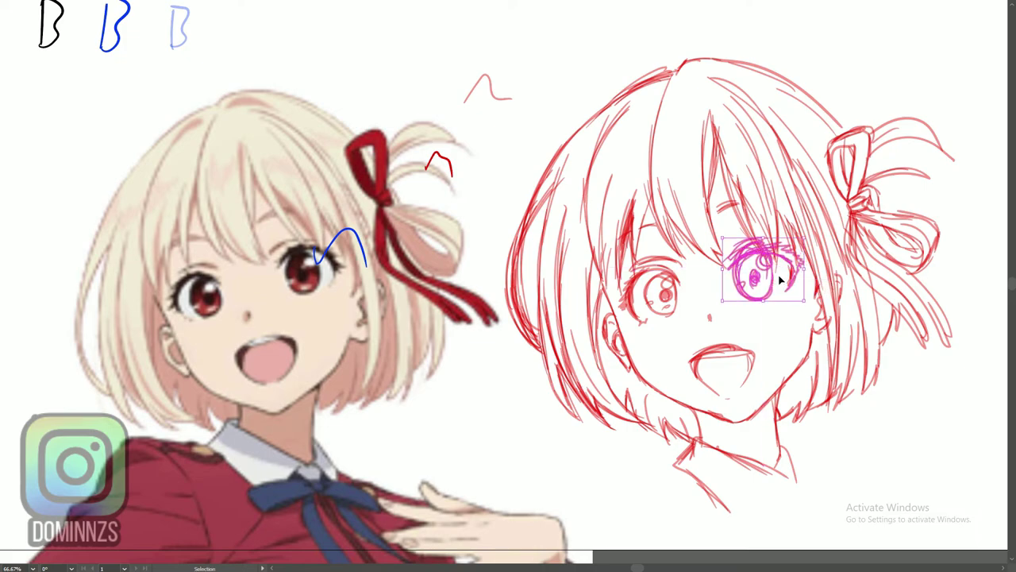
left_click(787, 329)
key("b")
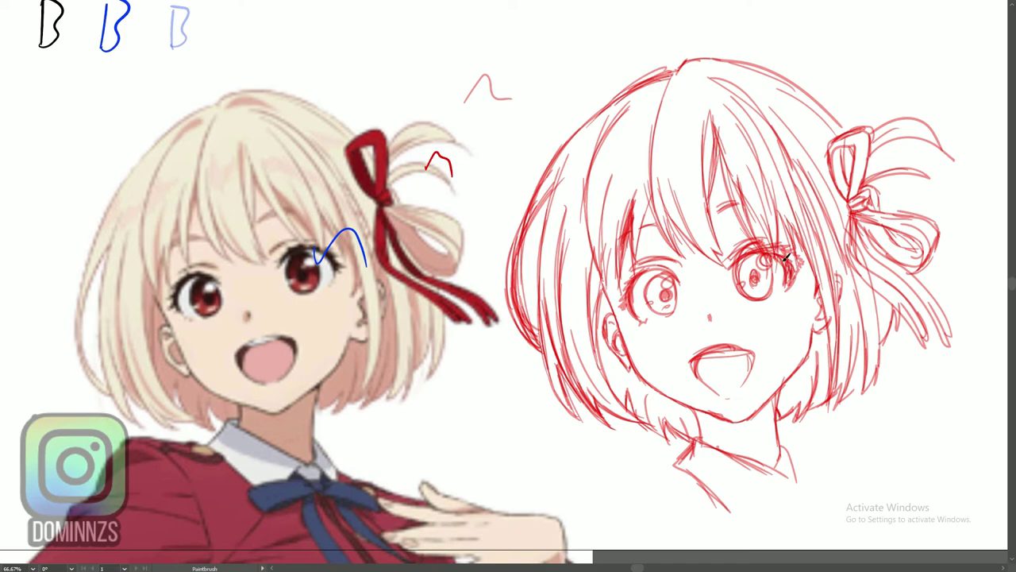
left_click_drag(797, 255, 801, 264)
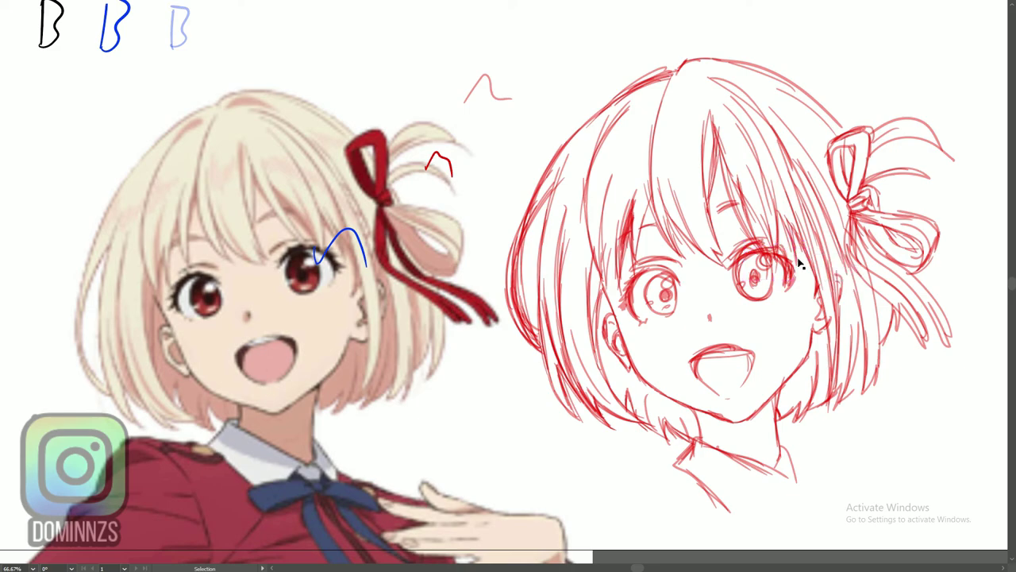